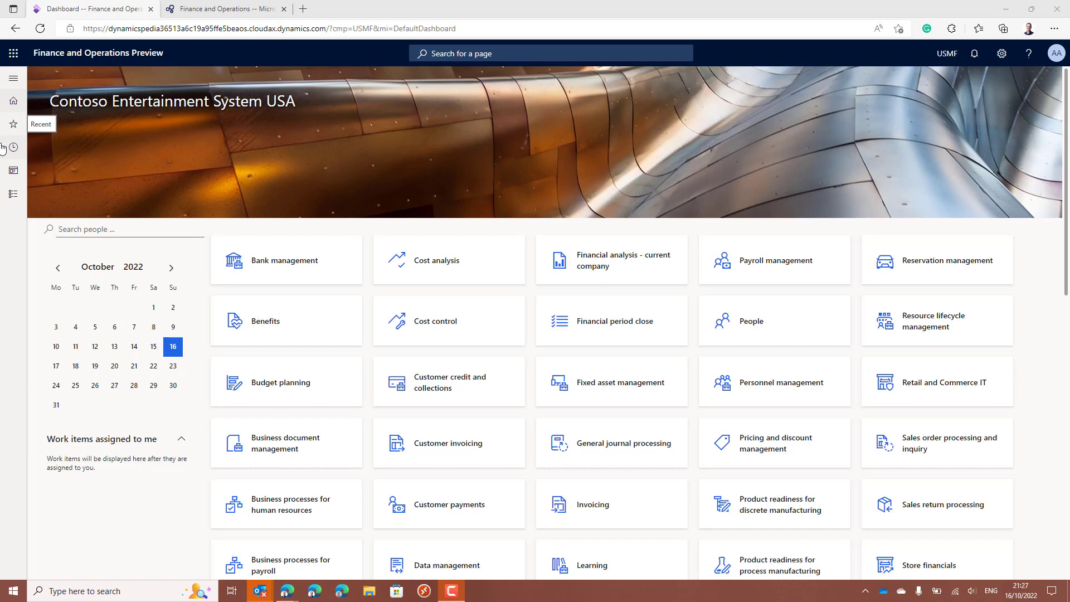
- Open Customer posting profiles from Accounts receivable setup, then close it
{"action": "left_click", "coordinate": [18, 196]}
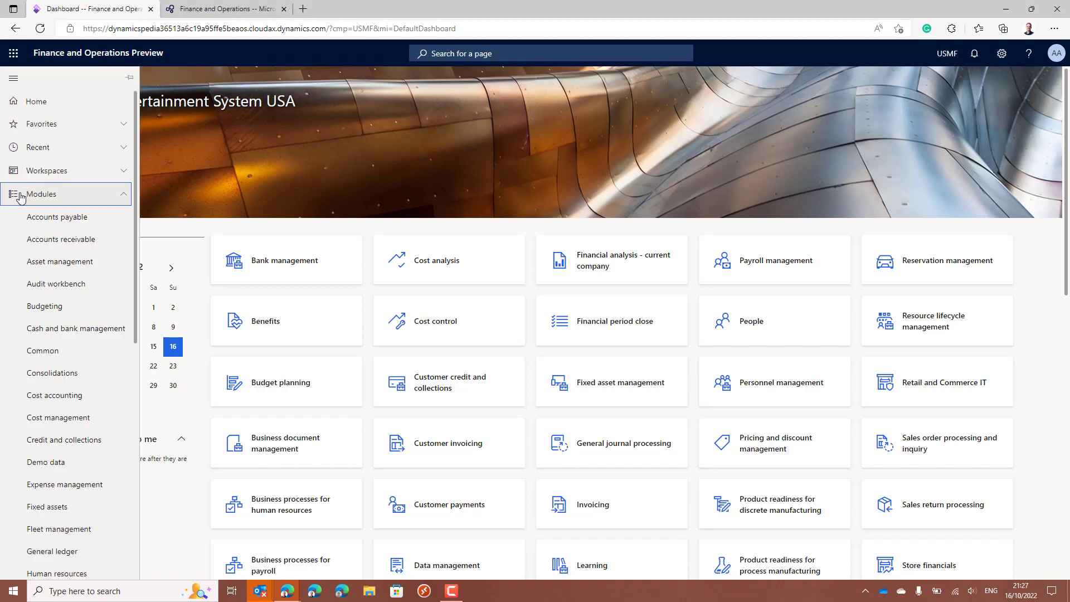
{"action": "left_click", "coordinate": [76, 240]}
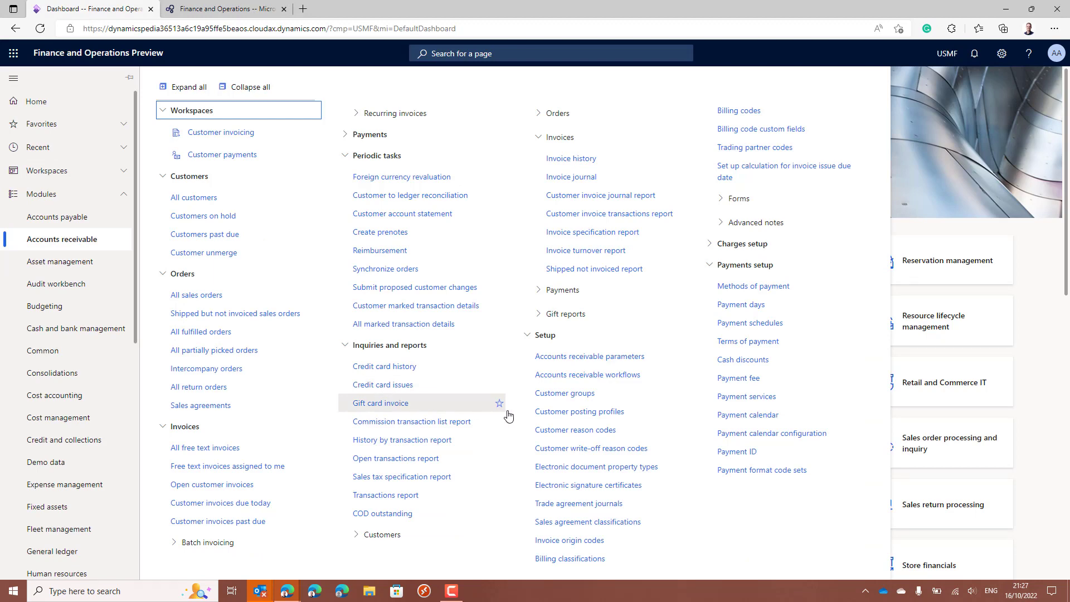
{"action": "left_click", "coordinate": [549, 412]}
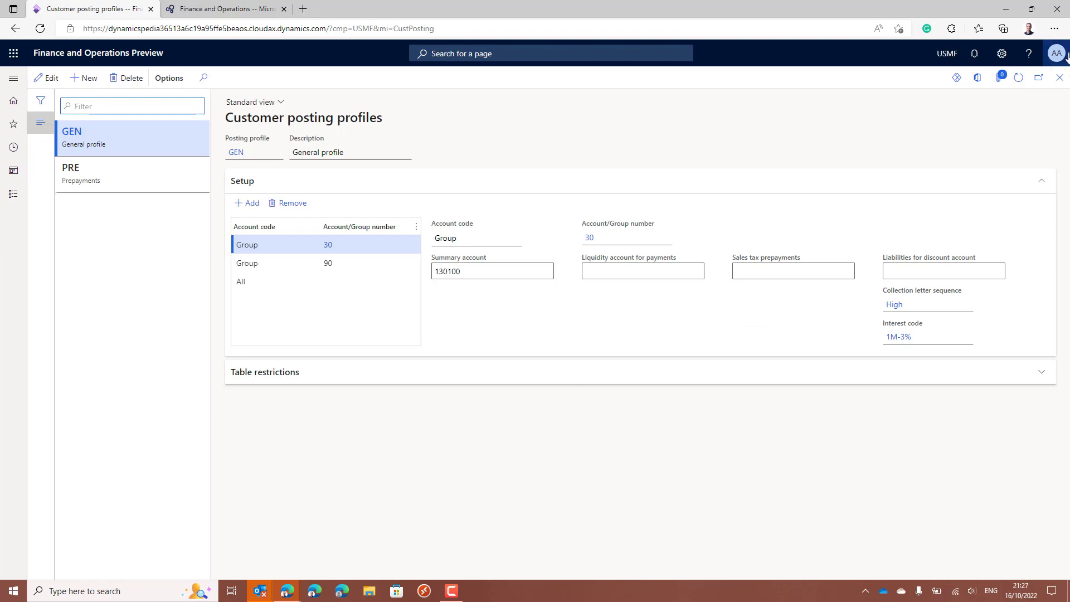
{"action": "left_click", "coordinate": [1060, 78]}
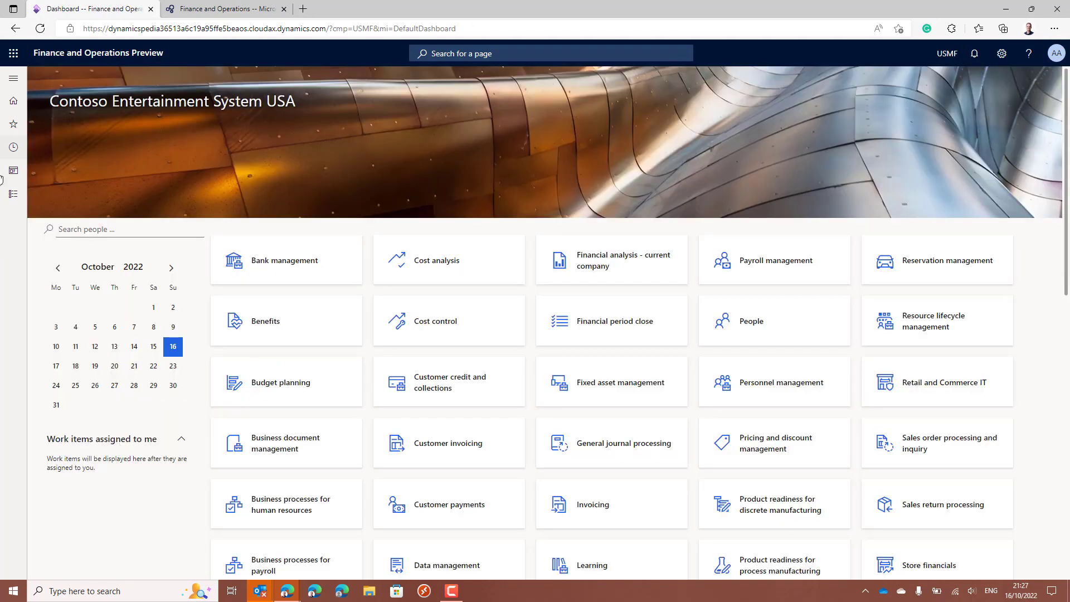
- Open and close Customer posting profiles again, then open the All customers list
{"action": "left_click", "coordinate": [14, 194]}
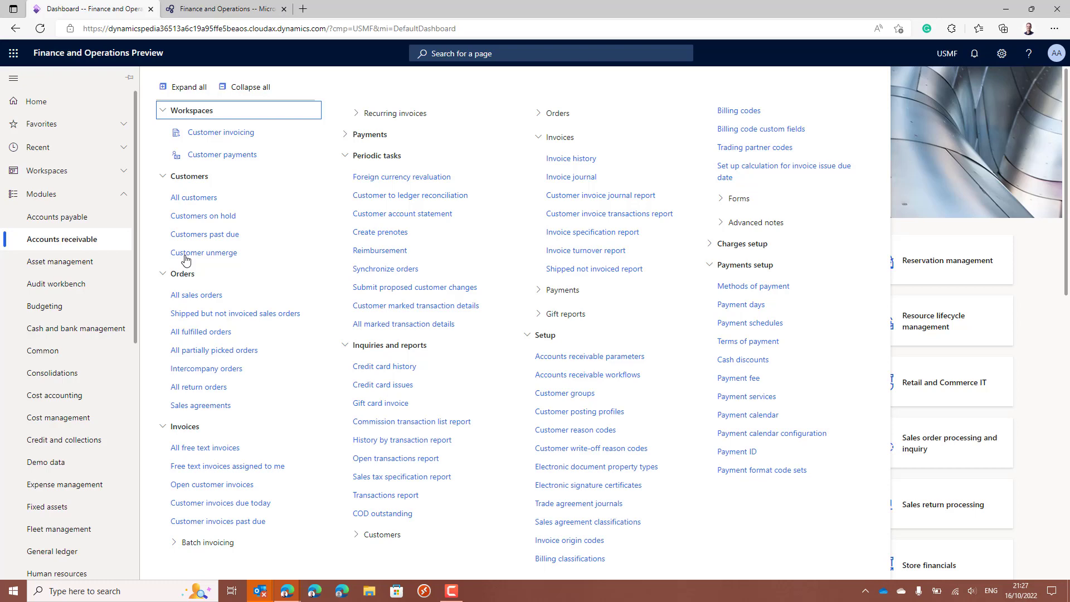
{"action": "left_click", "coordinate": [554, 413]}
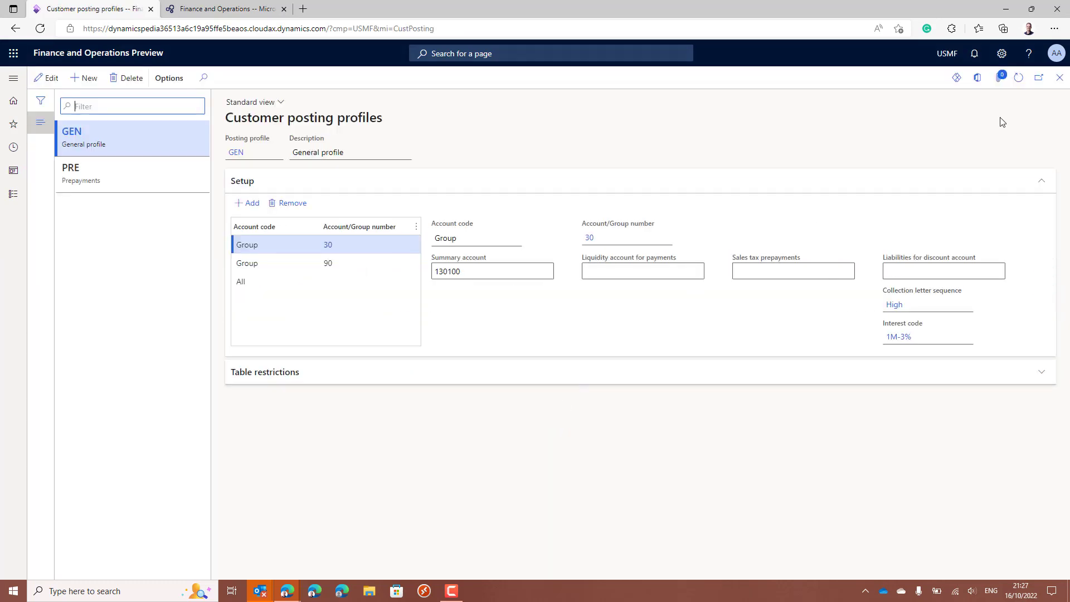
{"action": "left_click", "coordinate": [1060, 78]}
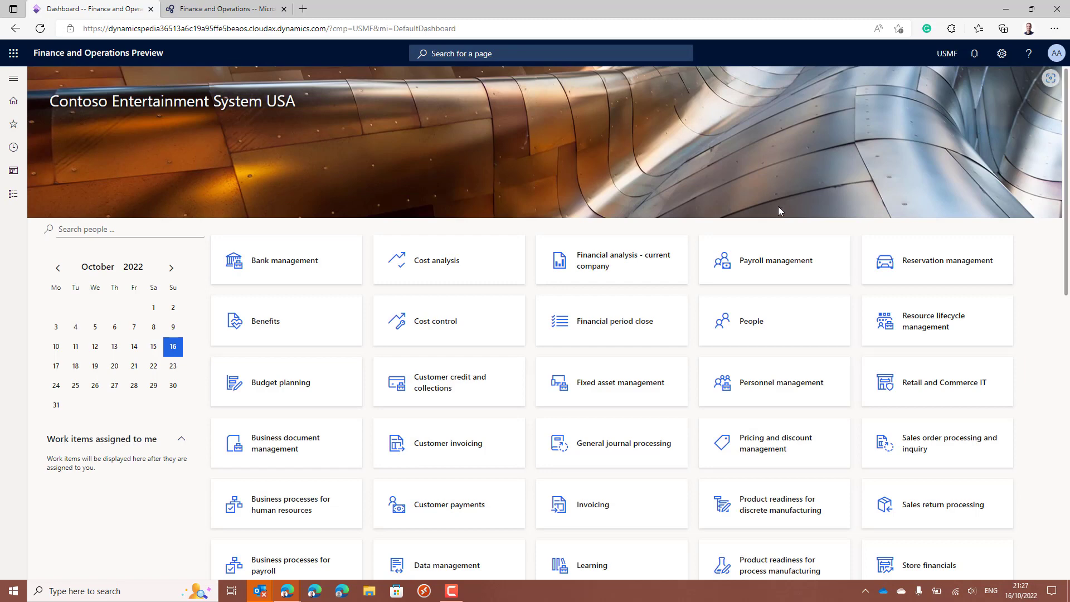
{"action": "left_click", "coordinate": [13, 196]}
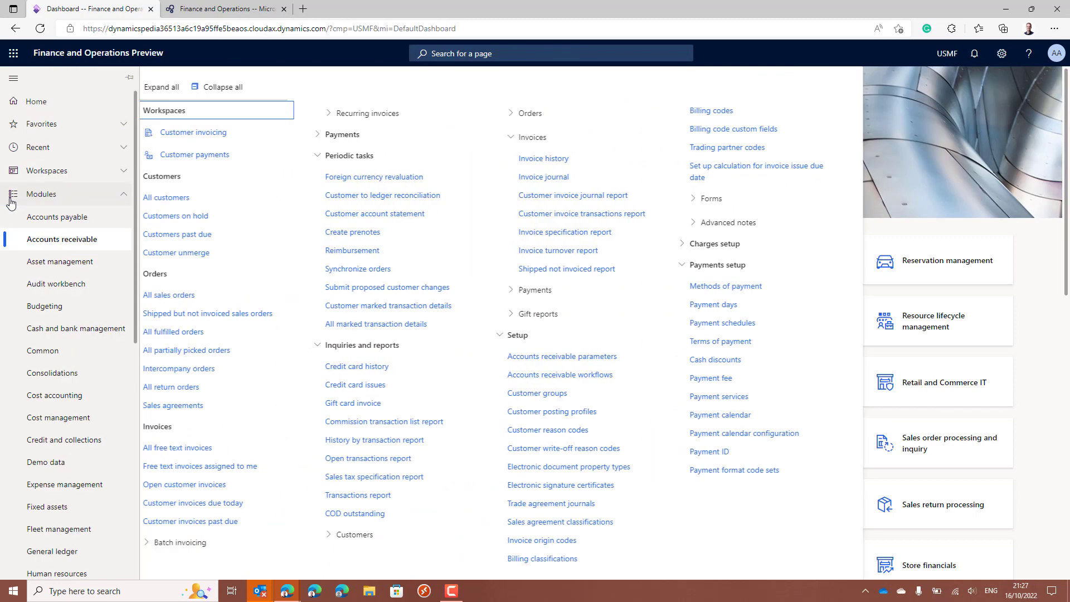
{"action": "left_click", "coordinate": [210, 204]}
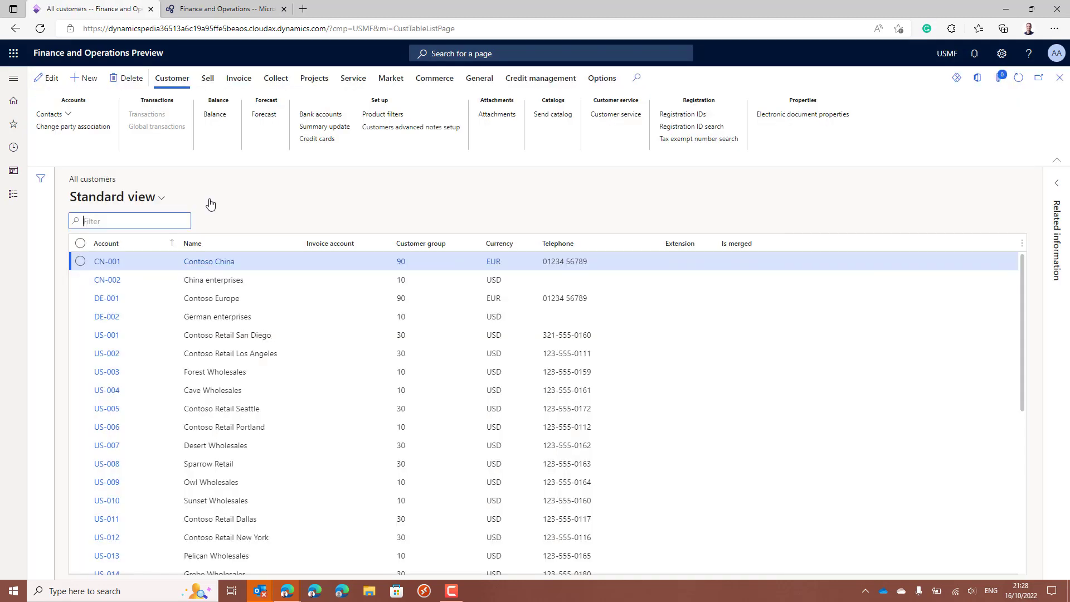
- View customer DE-001 Contoso Europe, then go back to the default dashboard
{"action": "left_click", "coordinate": [107, 301]}
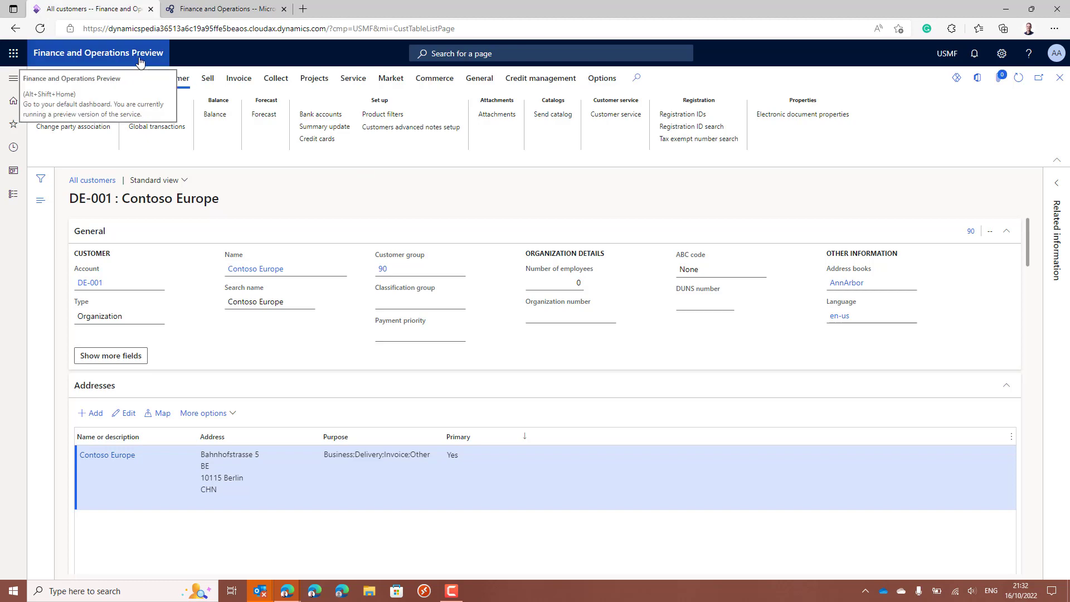
{"action": "left_click", "coordinate": [139, 61]}
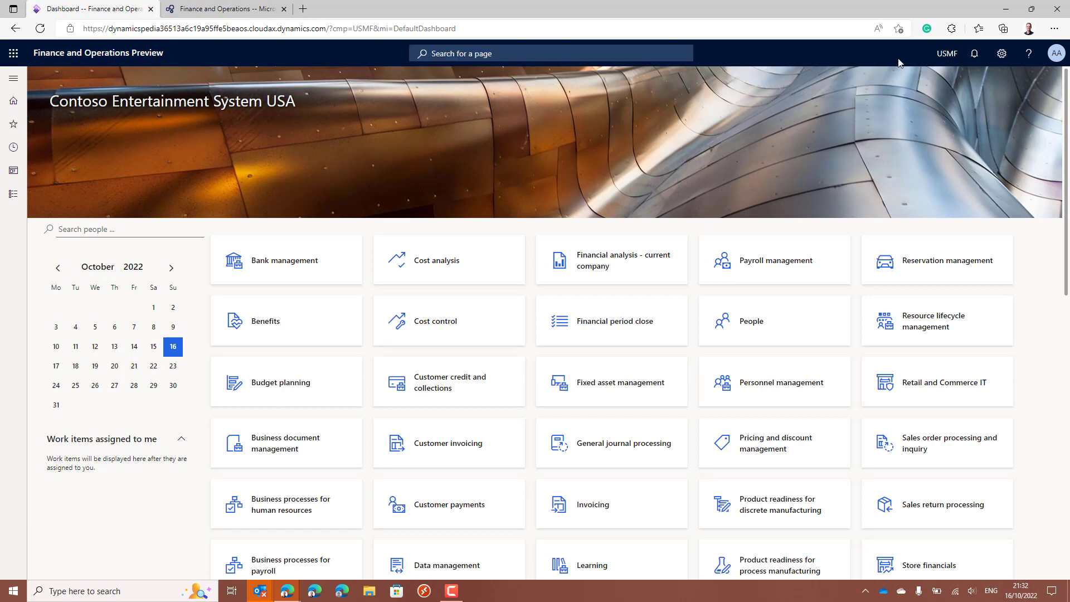
- Create a new Task recorder recording named 'Warmup sript' and start capturing
{"action": "left_click", "coordinate": [1002, 56]}
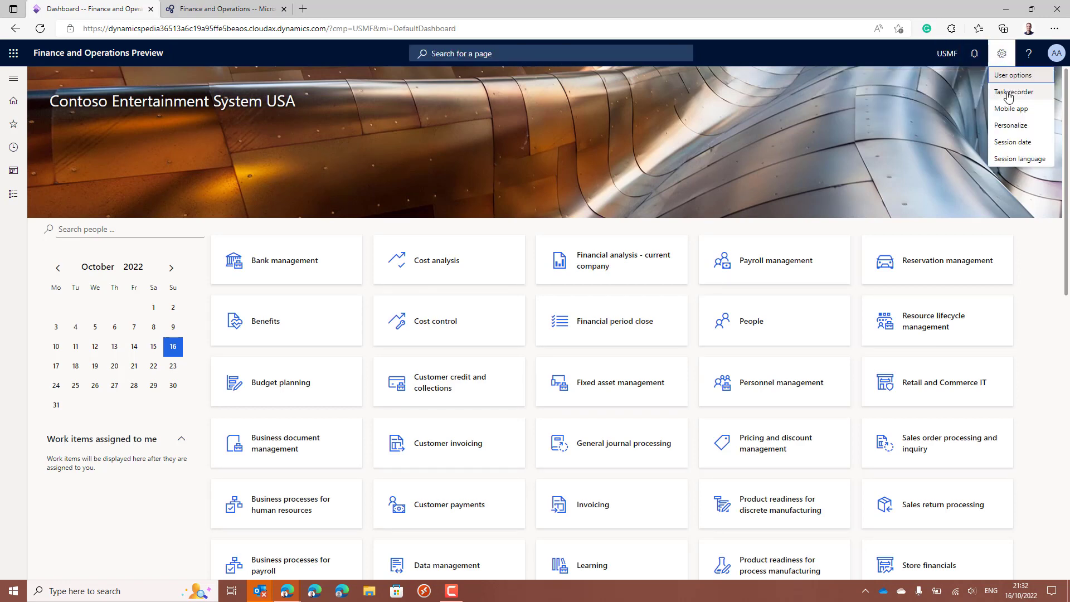
{"action": "left_click", "coordinate": [1009, 94]}
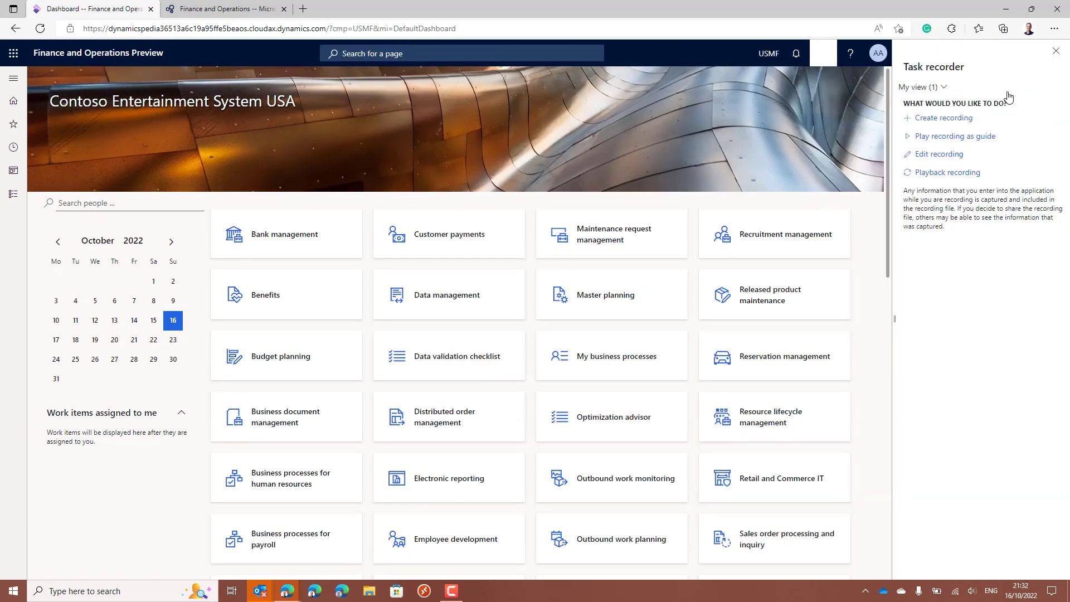
{"action": "left_click", "coordinate": [957, 119]}
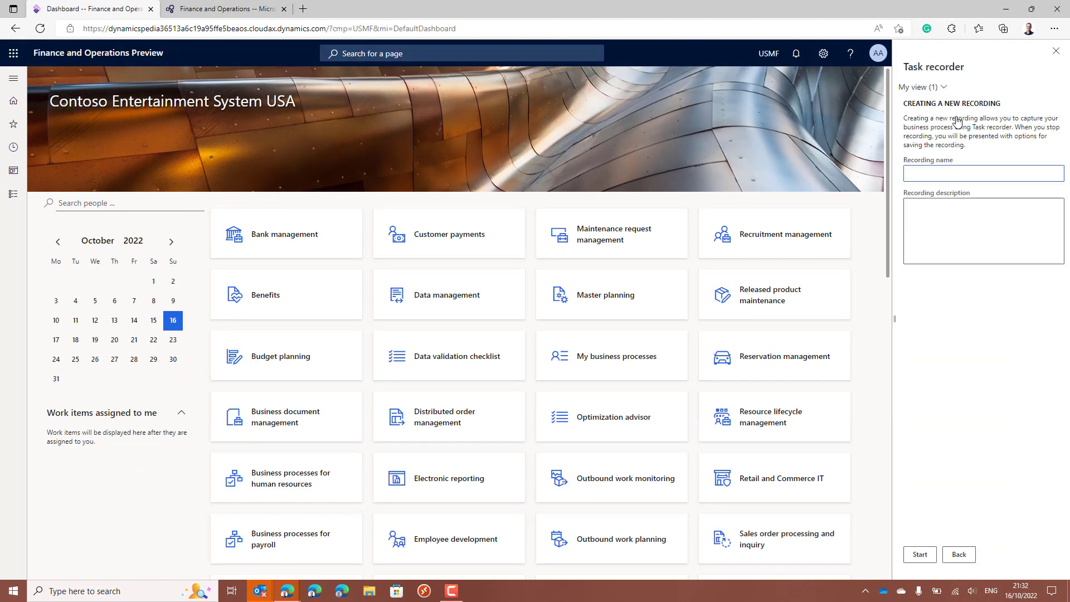
{"action": "type", "text": "Warmup sript"}
{"action": "left_click", "coordinate": [921, 555]}
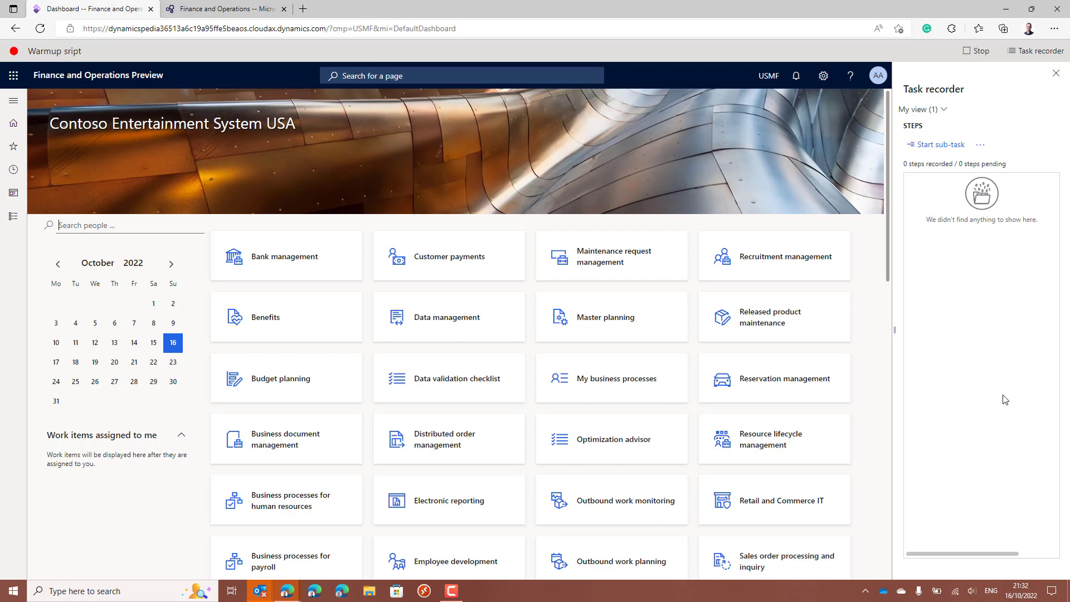
- Record opening and closing Accounts receivable Customer posting profiles
{"action": "left_click", "coordinate": [13, 221]}
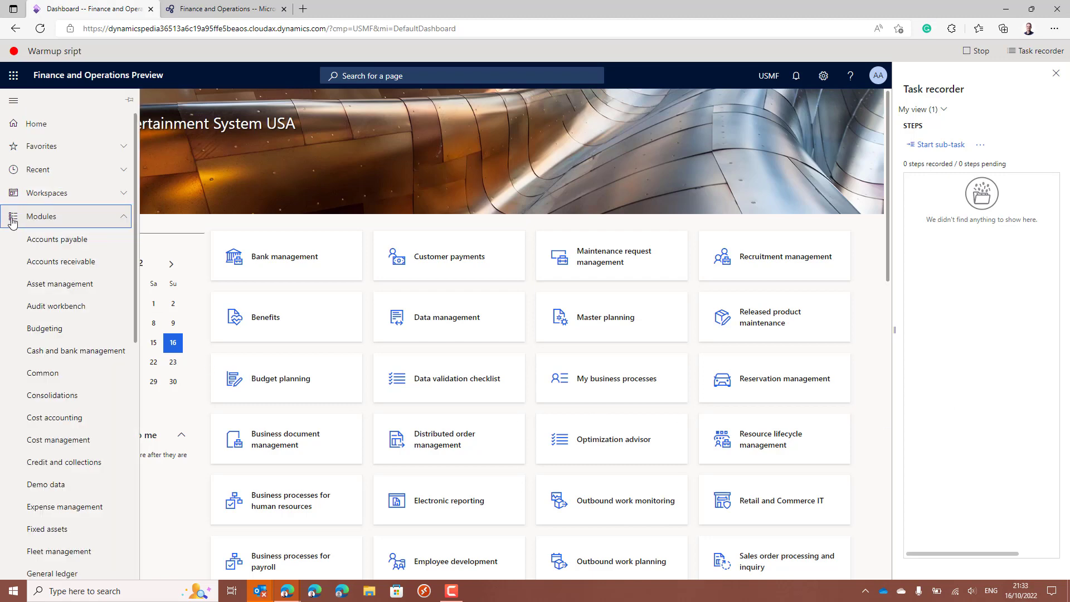
{"action": "left_click", "coordinate": [77, 266]}
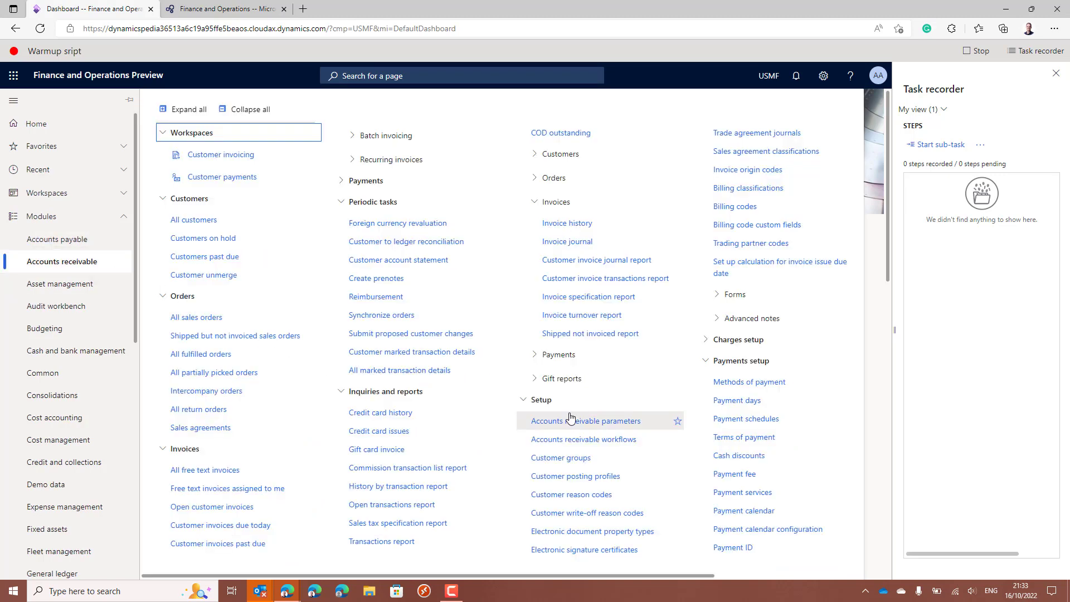
{"action": "left_click", "coordinate": [577, 476]}
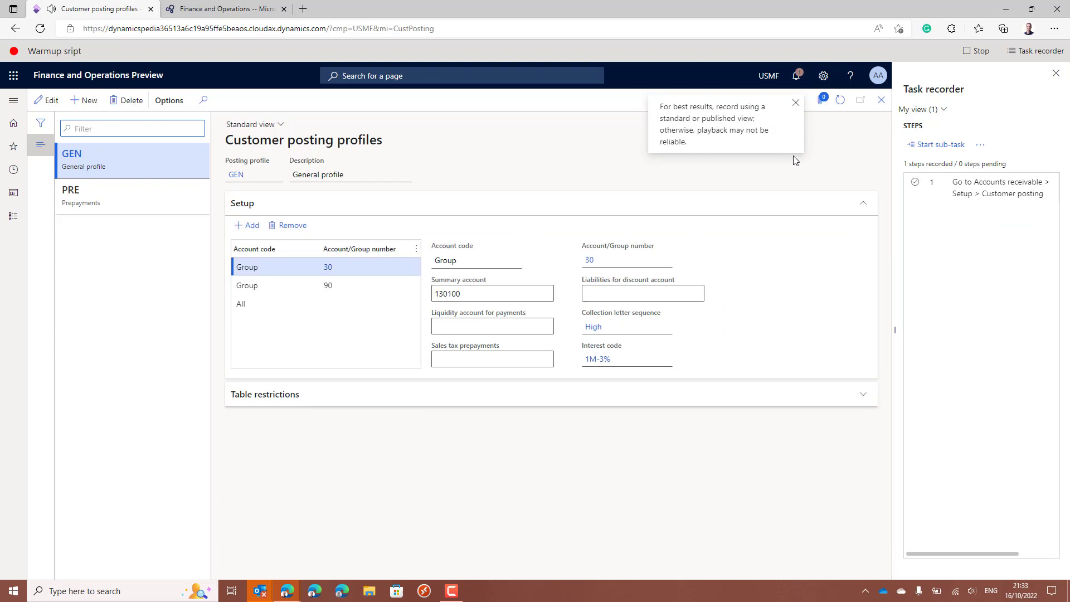
{"action": "left_click", "coordinate": [881, 101]}
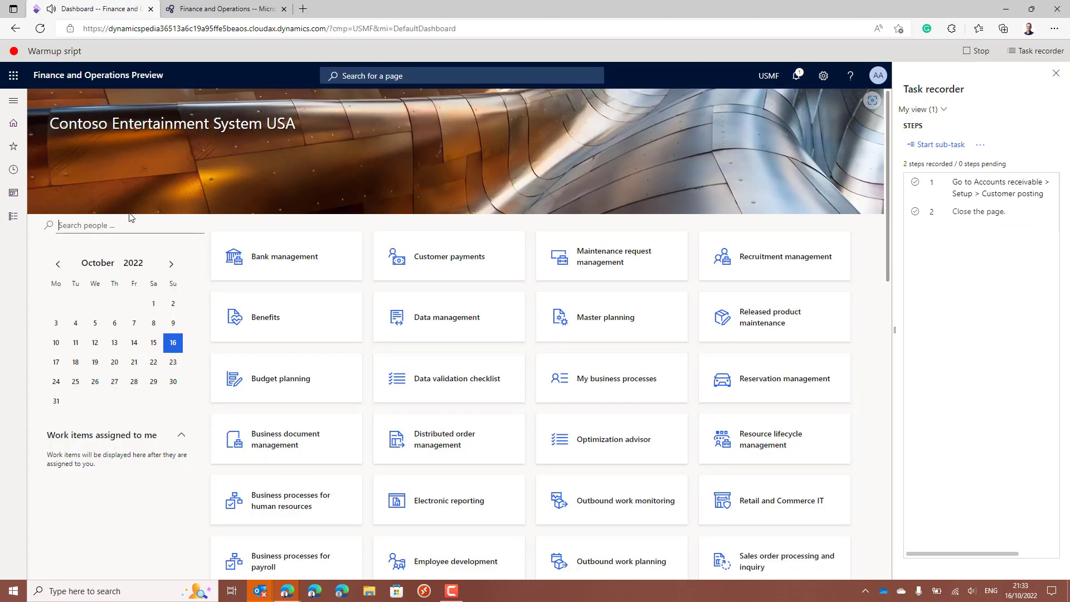
- Record opening Customer reason codes, then the All customers list
{"action": "left_click", "coordinate": [10, 223]}
{"action": "left_click", "coordinate": [59, 262]}
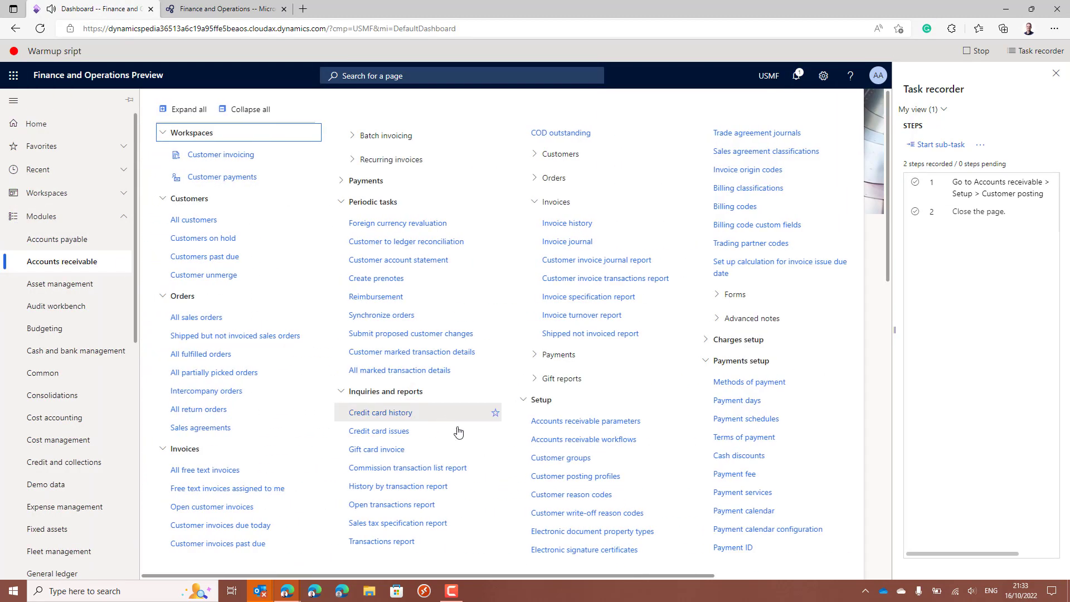
{"action": "left_click", "coordinate": [560, 494]}
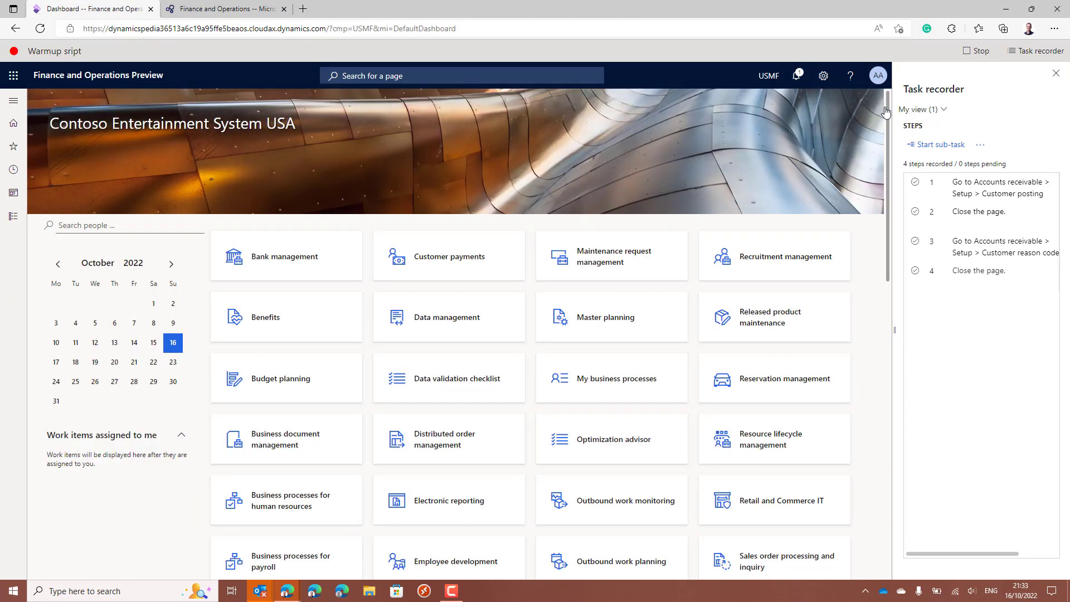
{"action": "left_click", "coordinate": [12, 216]}
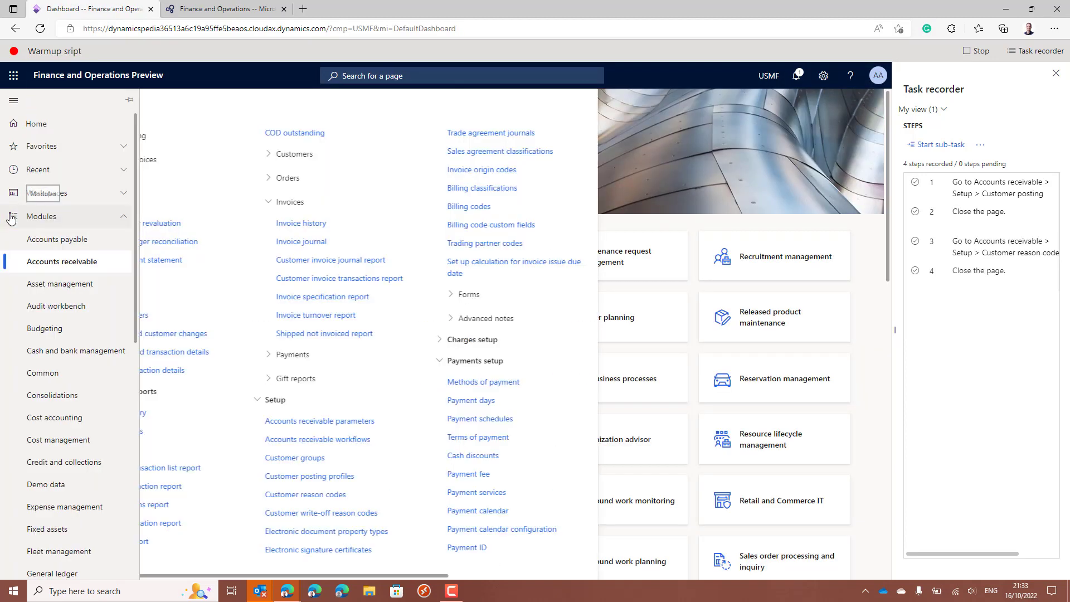
{"action": "left_click", "coordinate": [198, 216]}
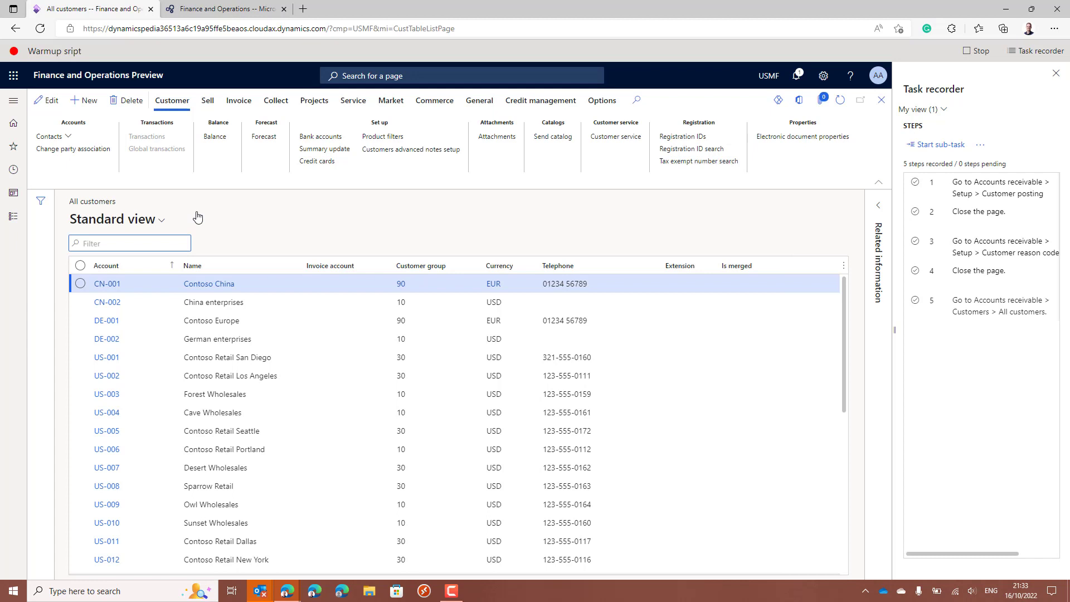
- Create and save customer 'Warmup' in customer group 10 Wholesales customers
{"action": "left_click", "coordinate": [90, 103]}
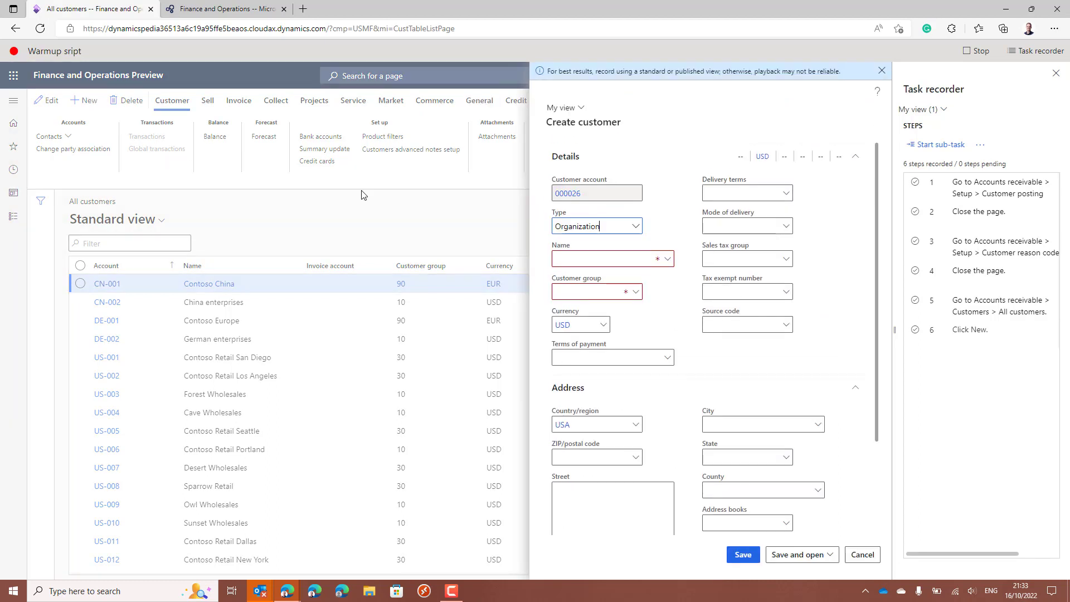
{"action": "left_click", "coordinate": [556, 259]}
{"action": "type", "text": "Warmup"}
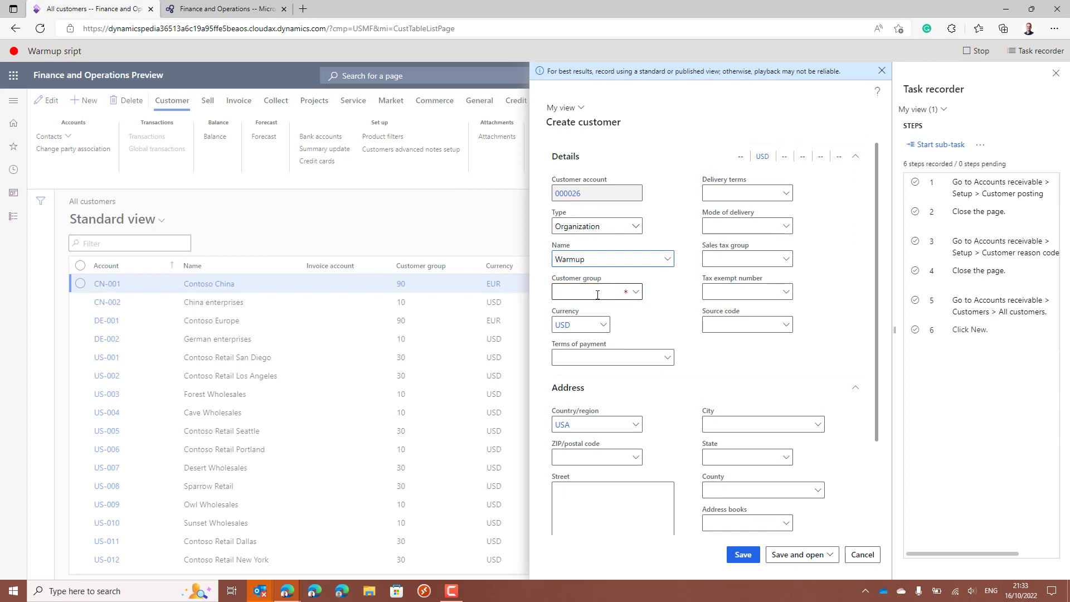
{"action": "left_click", "coordinate": [597, 292]}
{"action": "left_click", "coordinate": [637, 292]}
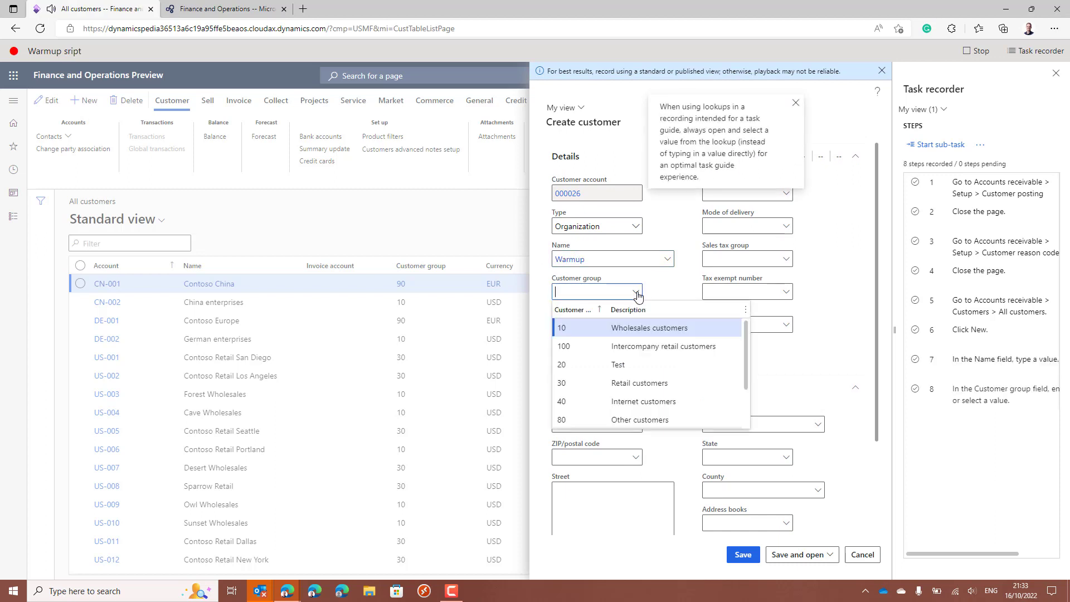
{"action": "left_click", "coordinate": [588, 328]}
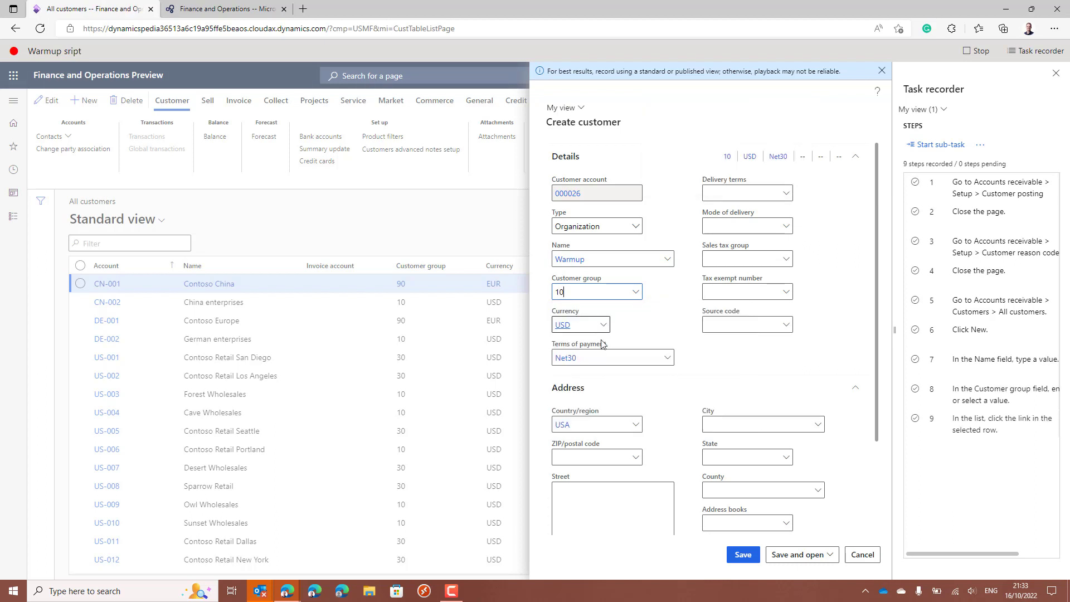
{"action": "left_click", "coordinate": [743, 556]}
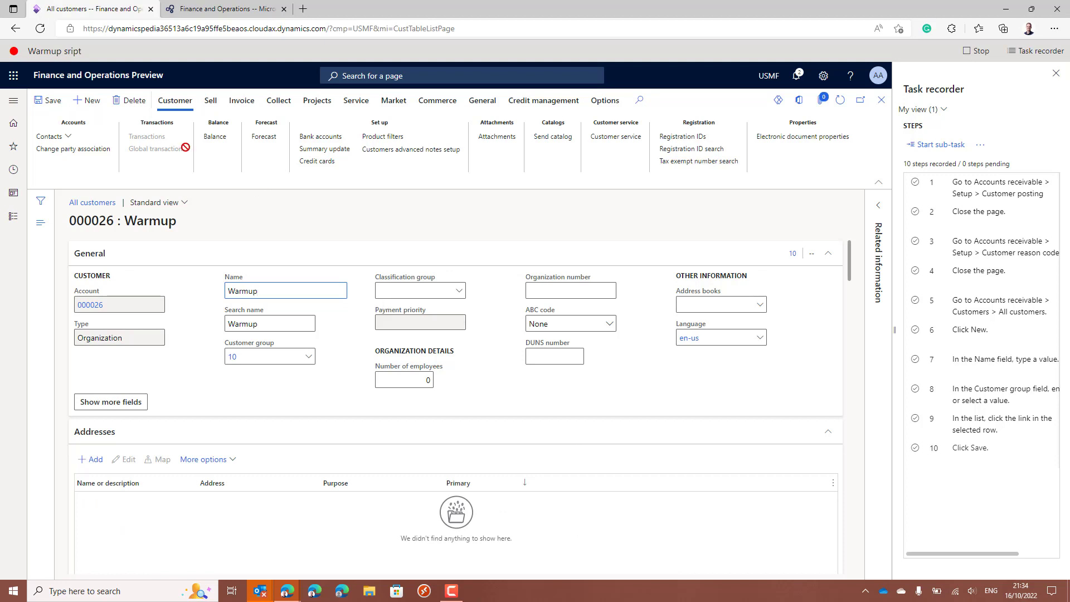
- Delete the Warmup customer, open and close customer bank accounts, then stop recording
{"action": "left_click", "coordinate": [134, 104]}
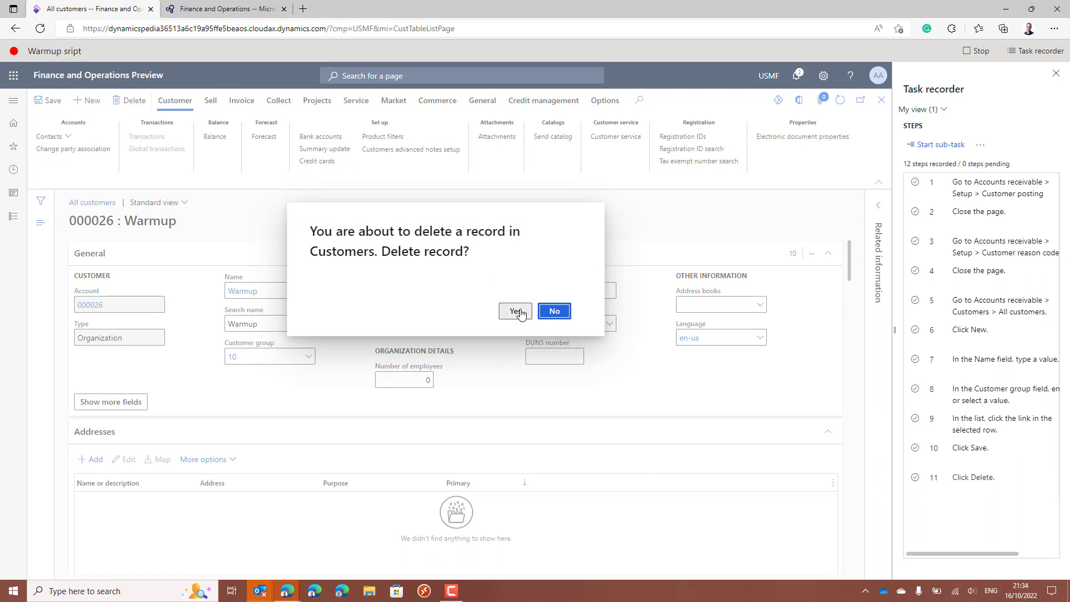
{"action": "left_click", "coordinate": [520, 313]}
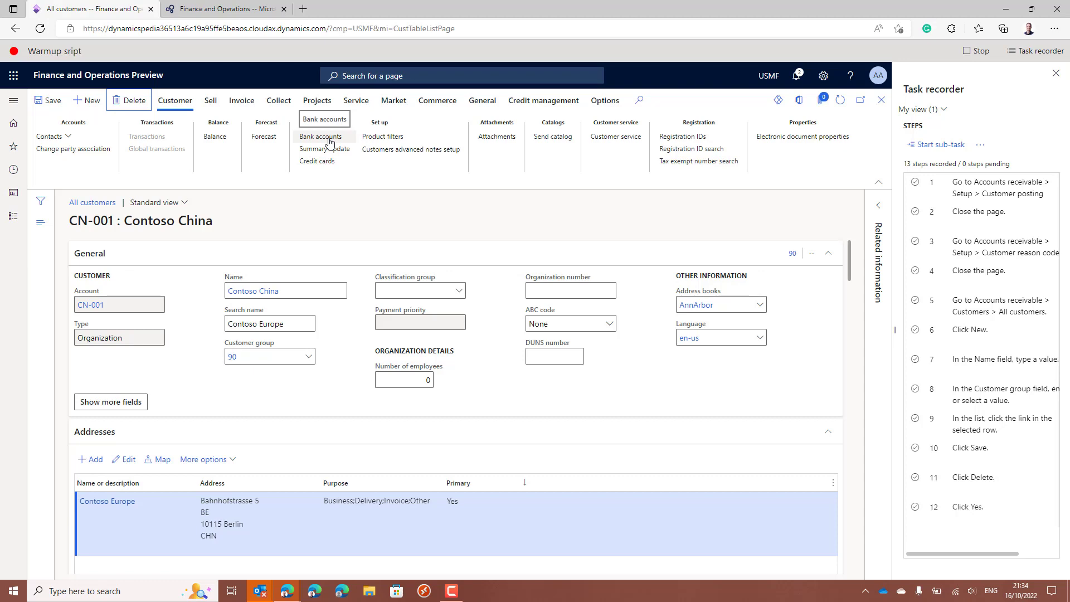
{"action": "left_click", "coordinate": [330, 141]}
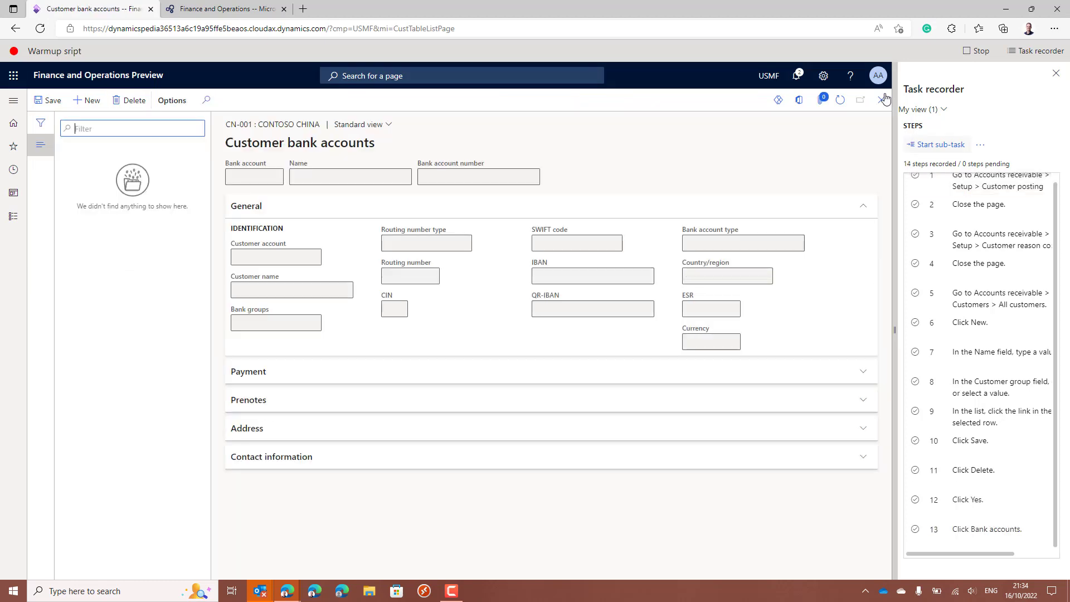
{"action": "left_click", "coordinate": [881, 100]}
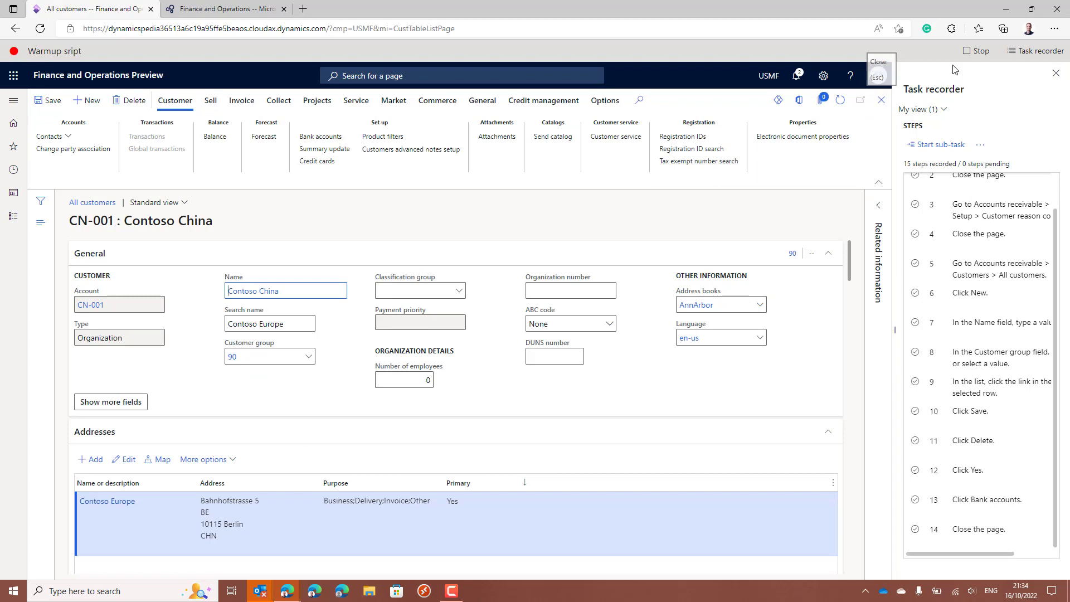
{"action": "left_click", "coordinate": [978, 50]}
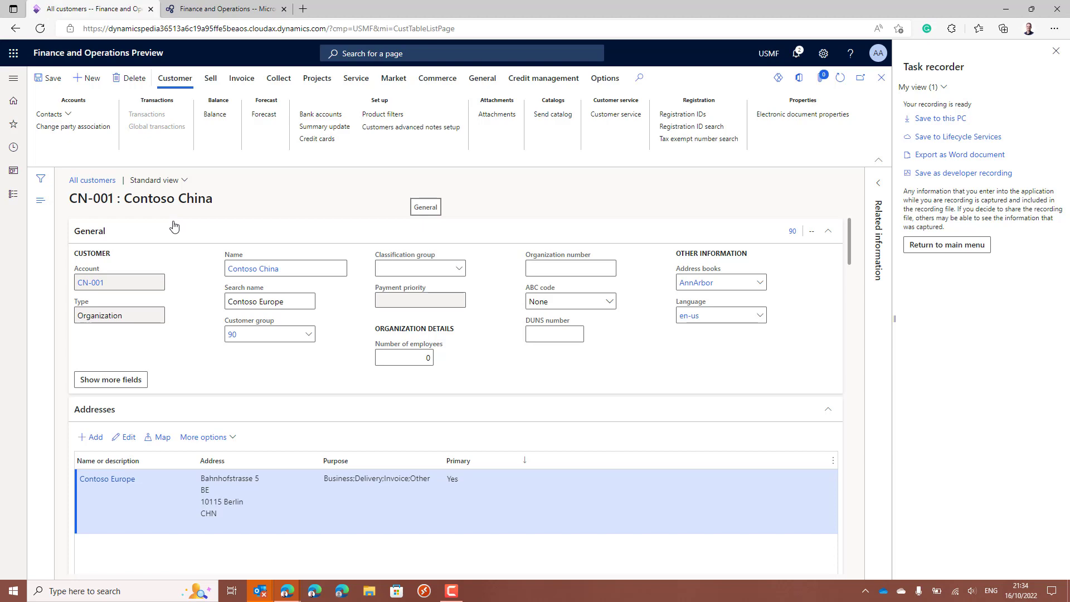
- Open Organization administration > Global address book > Global address book parameters
{"action": "left_click", "coordinate": [14, 196]}
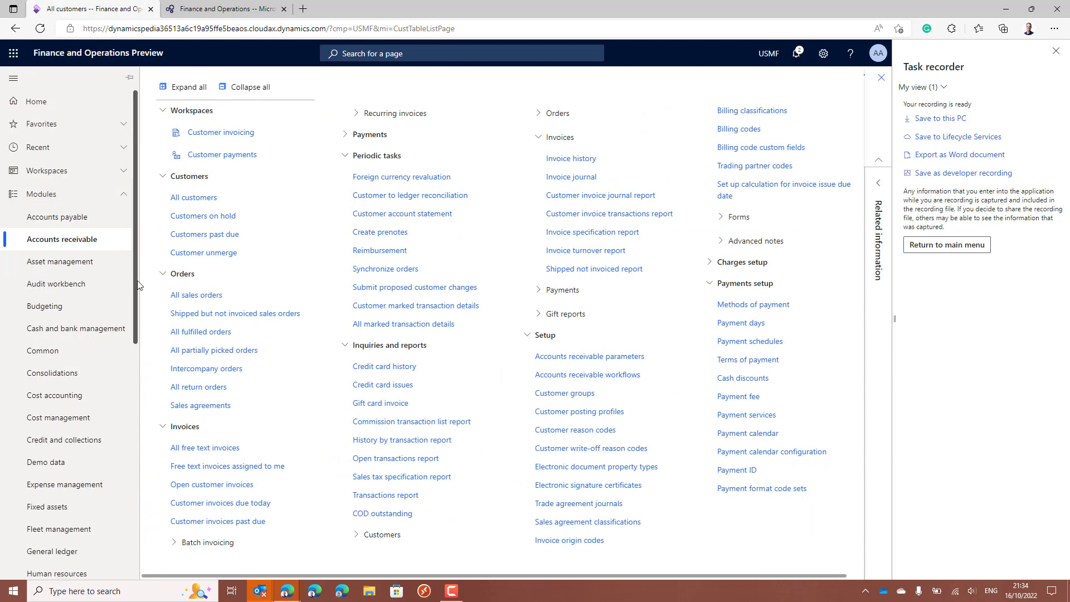
{"action": "left_click_drag", "start_coordinate": [132, 273], "coordinate": [141, 457]}
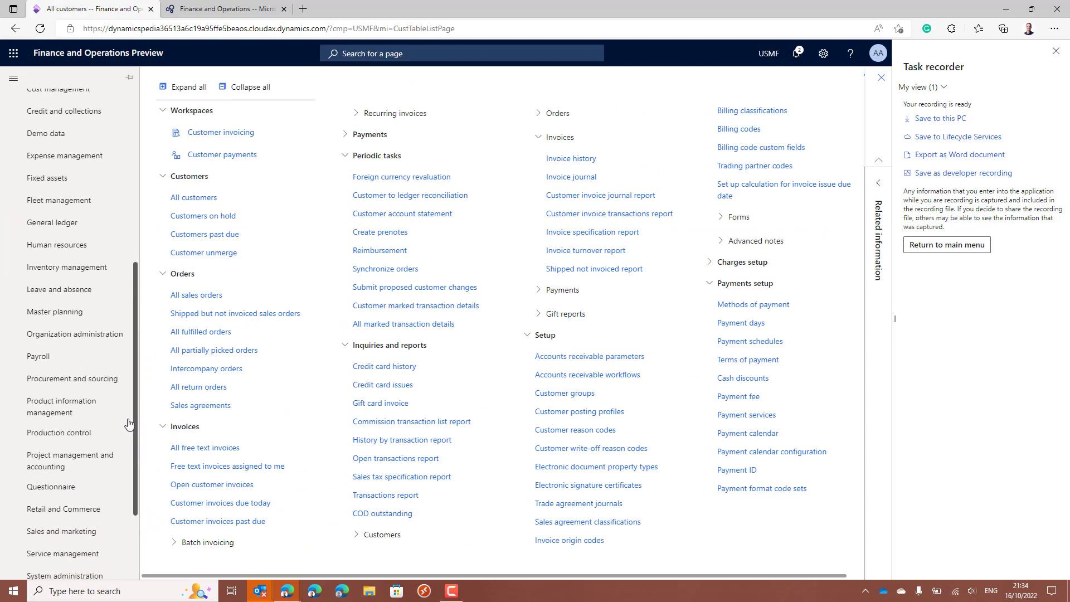
{"action": "left_click", "coordinate": [98, 337]}
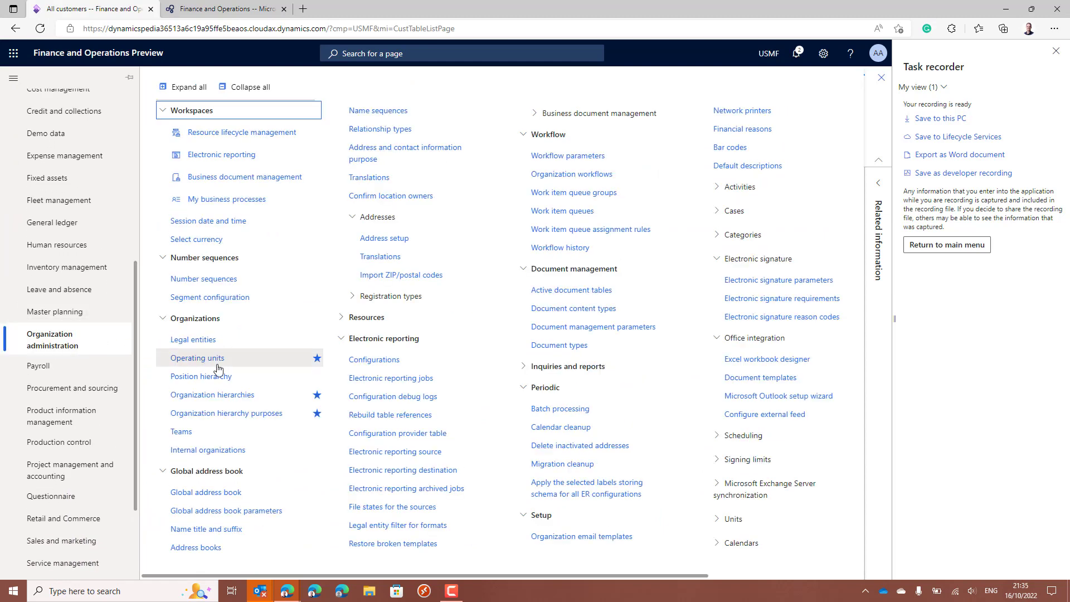
{"action": "left_click", "coordinate": [227, 512]}
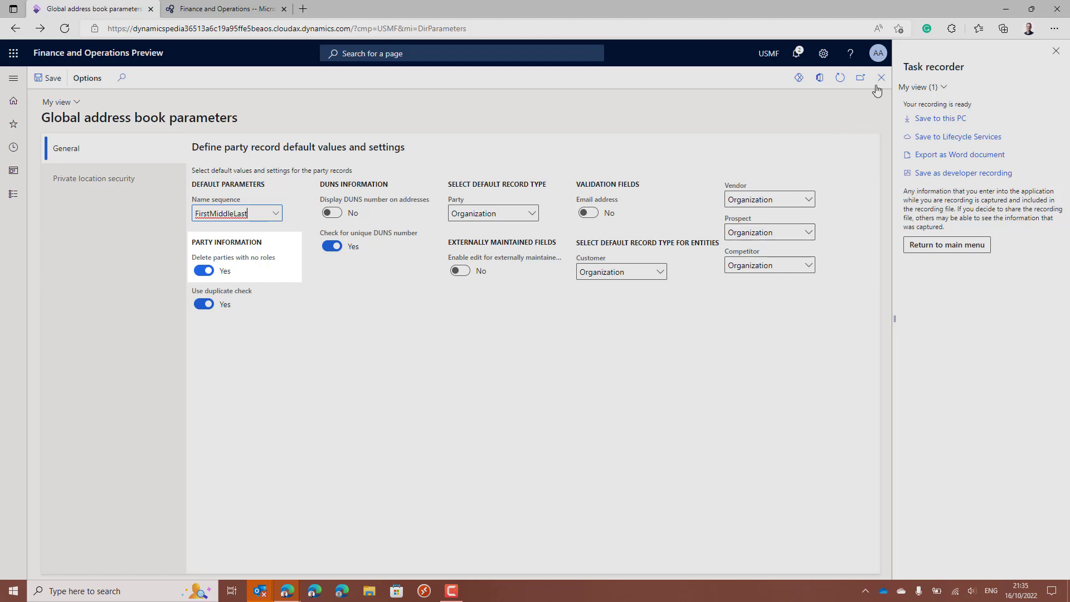
- Leave the parameters page via the Finance and Operations Preview title to reach the home dashboard
{"action": "left_click", "coordinate": [140, 53]}
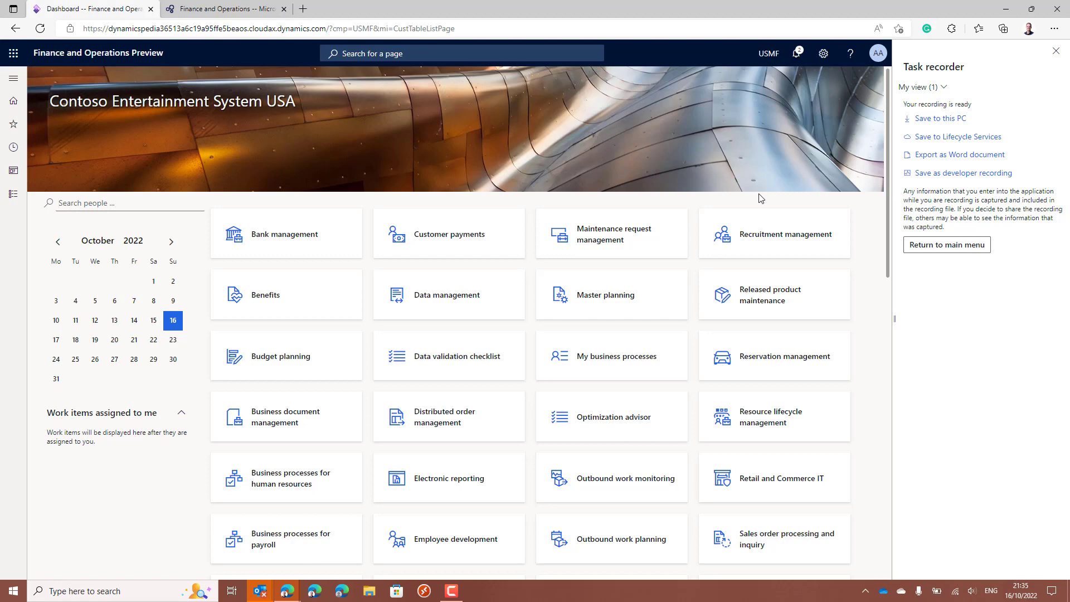
- In the LCS project, open Business process modeler and the Dynamicspedia warmup scripts library
{"action": "left_click", "coordinate": [254, 19]}
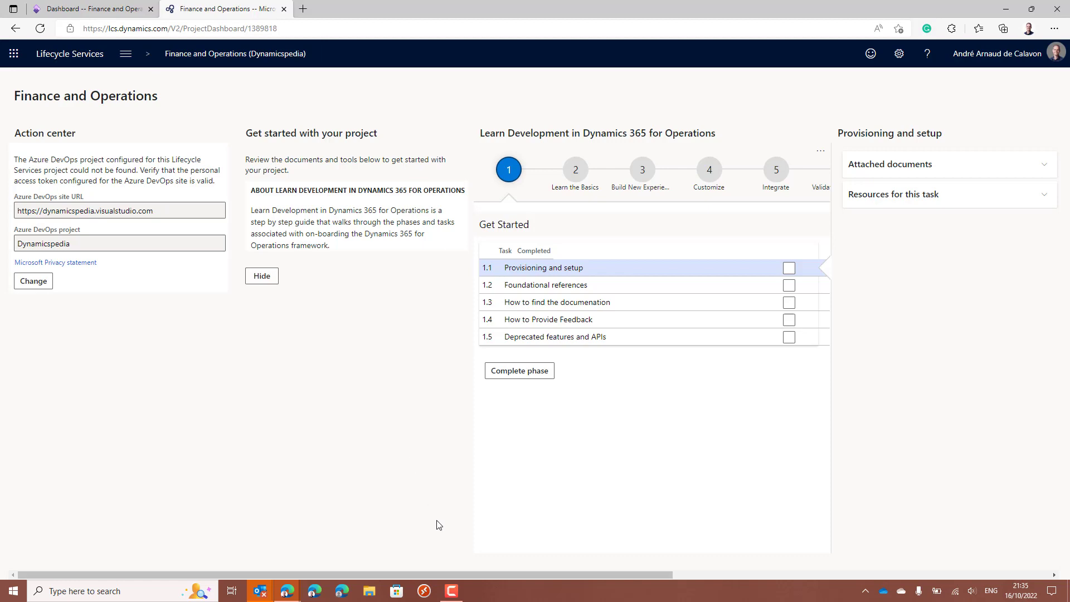
{"action": "left_click_drag", "start_coordinate": [467, 576], "coordinate": [751, 575]}
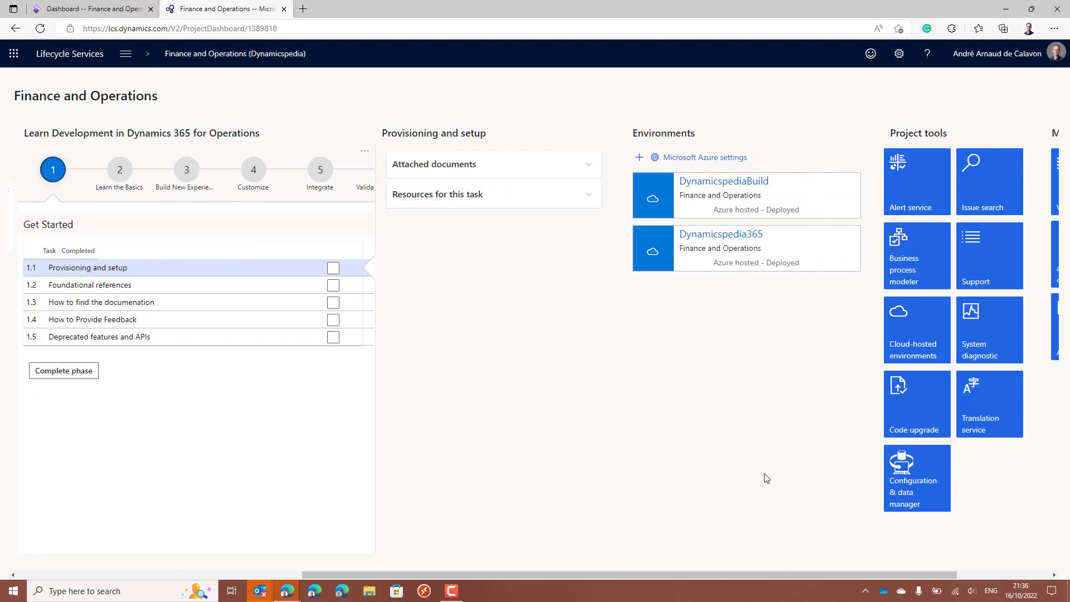
{"action": "left_click", "coordinate": [904, 270]}
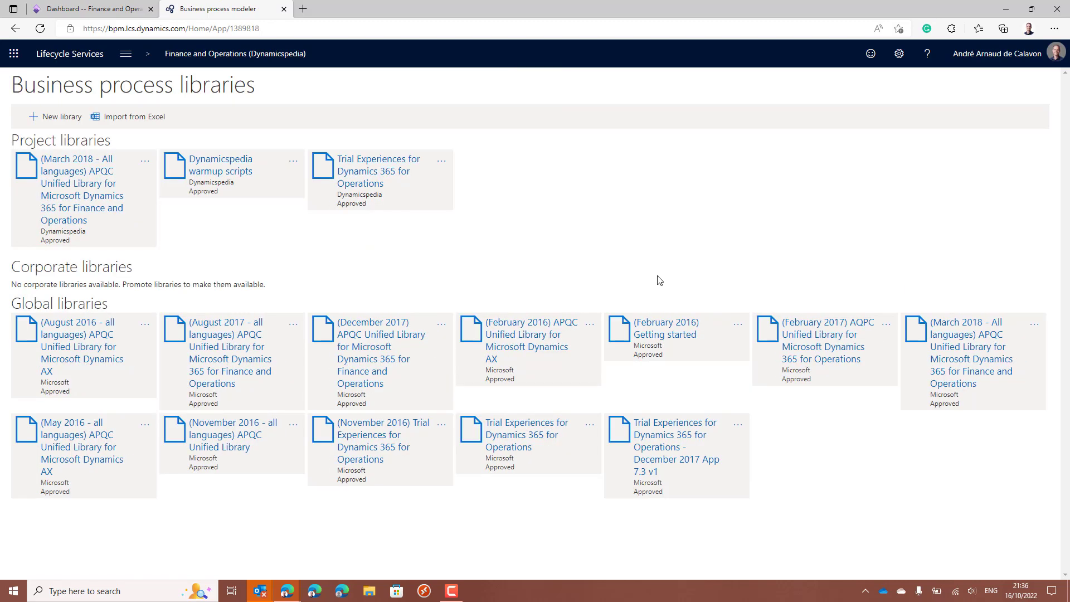
{"action": "left_click", "coordinate": [236, 178]}
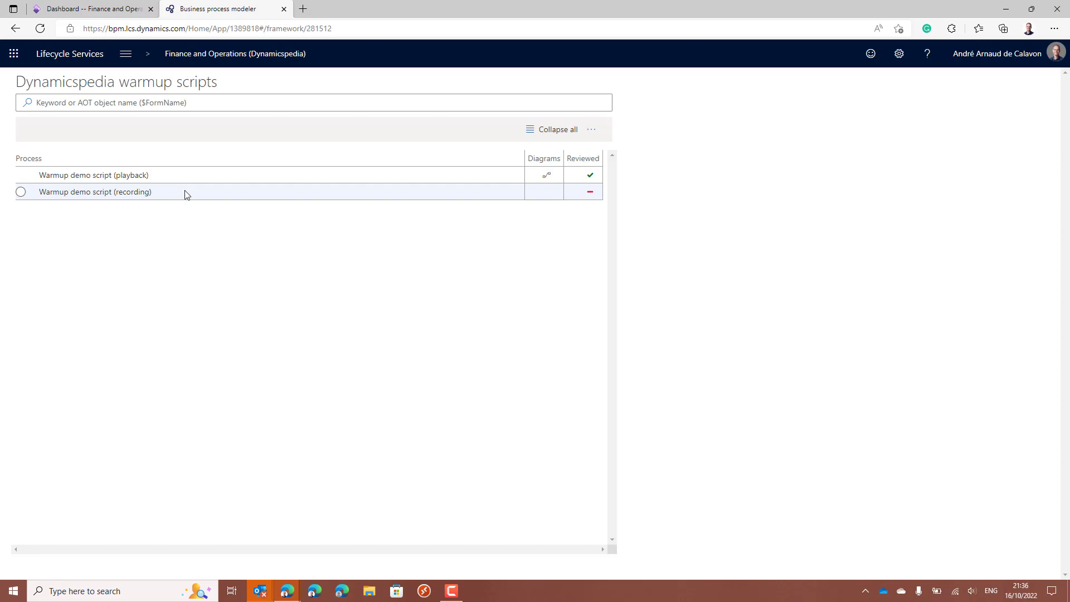
- Save the recording to LCS library 281512 under the Warmup demo script (recording) process
{"action": "left_click", "coordinate": [103, 8]}
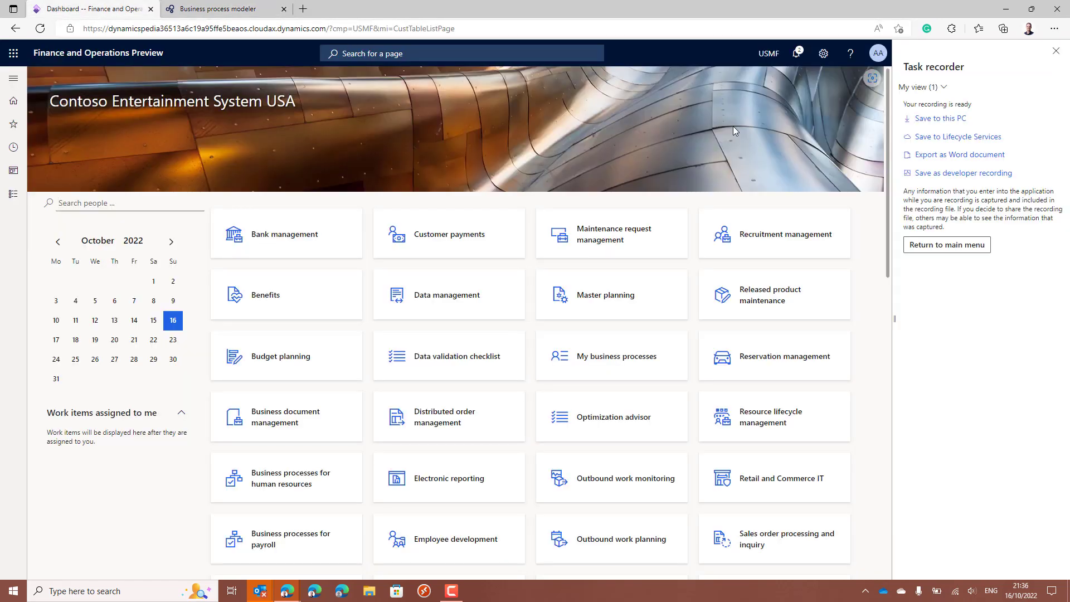
{"action": "left_click", "coordinate": [948, 138]}
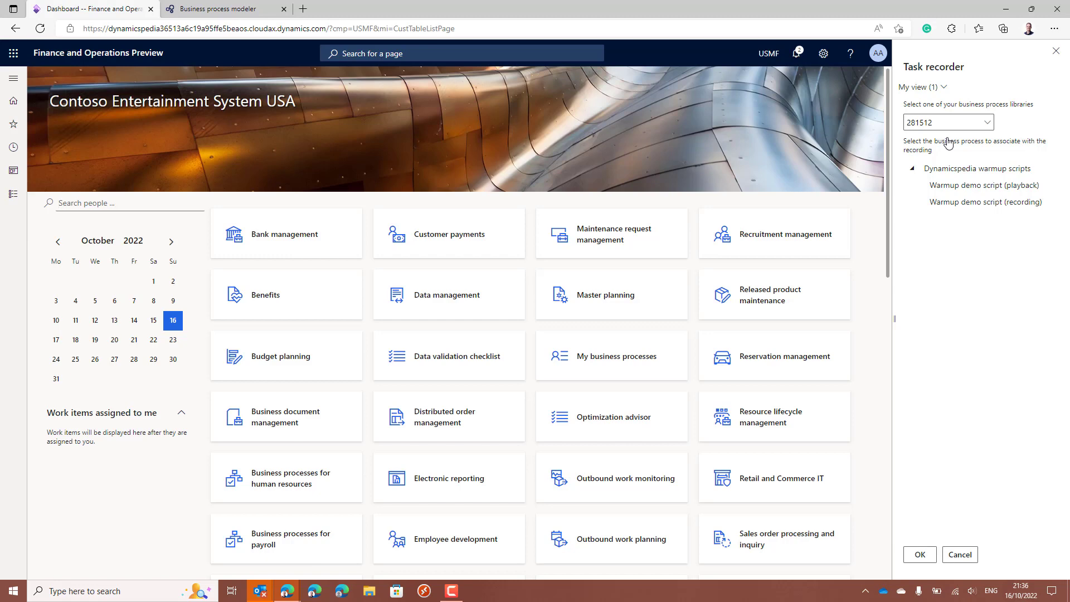
{"action": "left_click", "coordinate": [986, 124]}
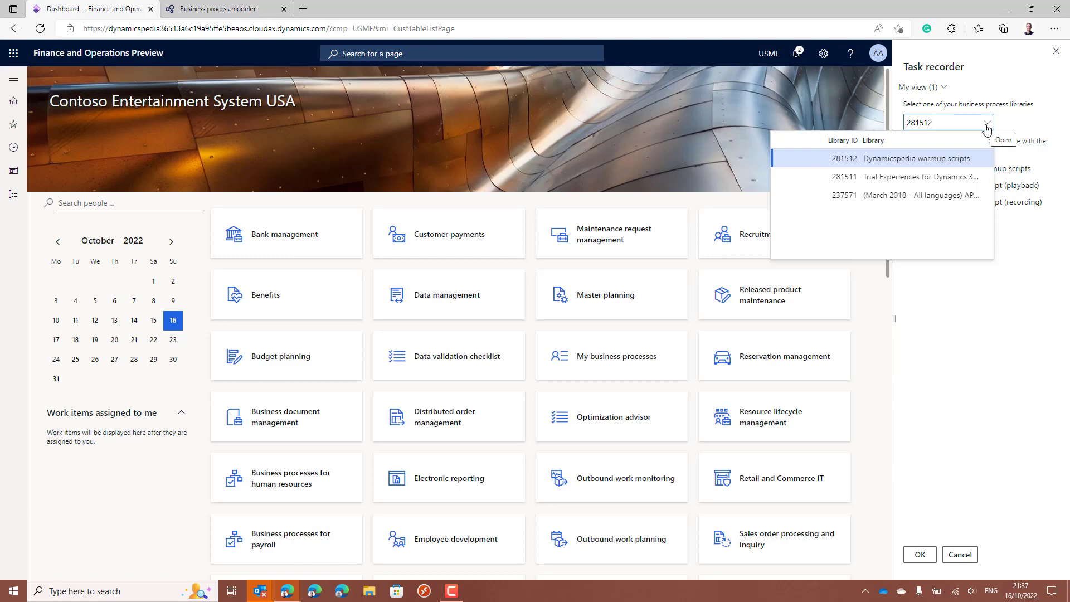
{"action": "left_click", "coordinate": [1036, 294]}
{"action": "left_click", "coordinate": [970, 203]}
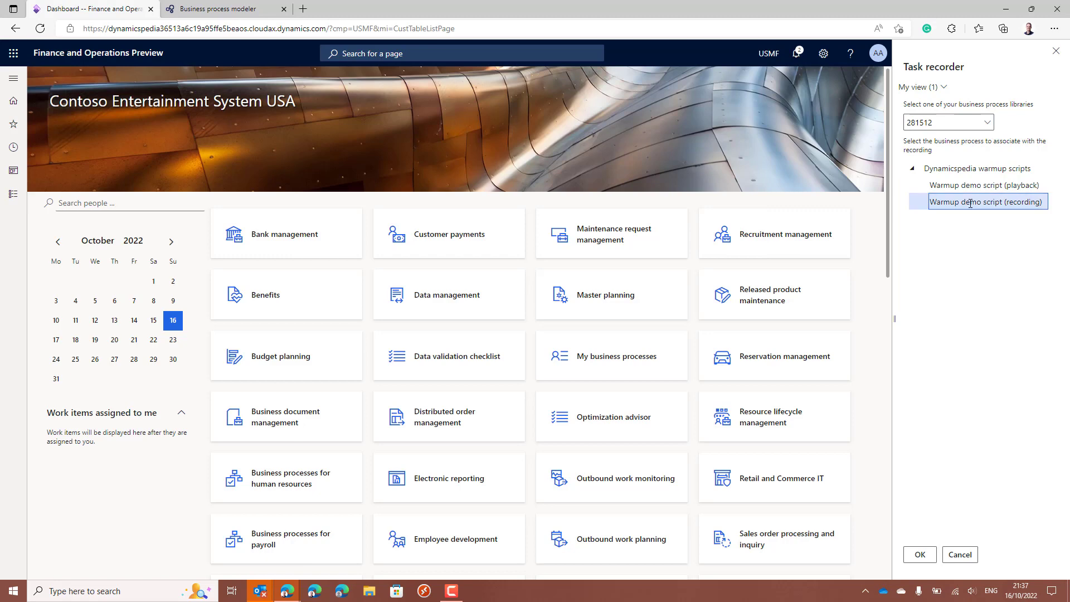
{"action": "left_click", "coordinate": [921, 555]}
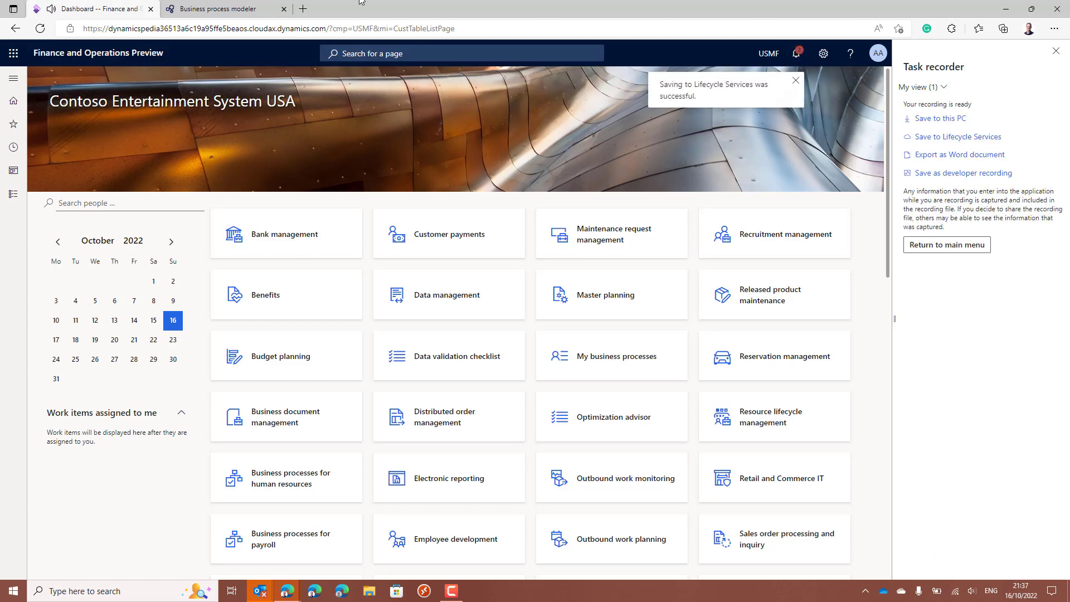
- Refresh the Lifecycle Services library to confirm the Warmup demo script (recording) diagram
{"action": "left_click", "coordinate": [252, 10]}
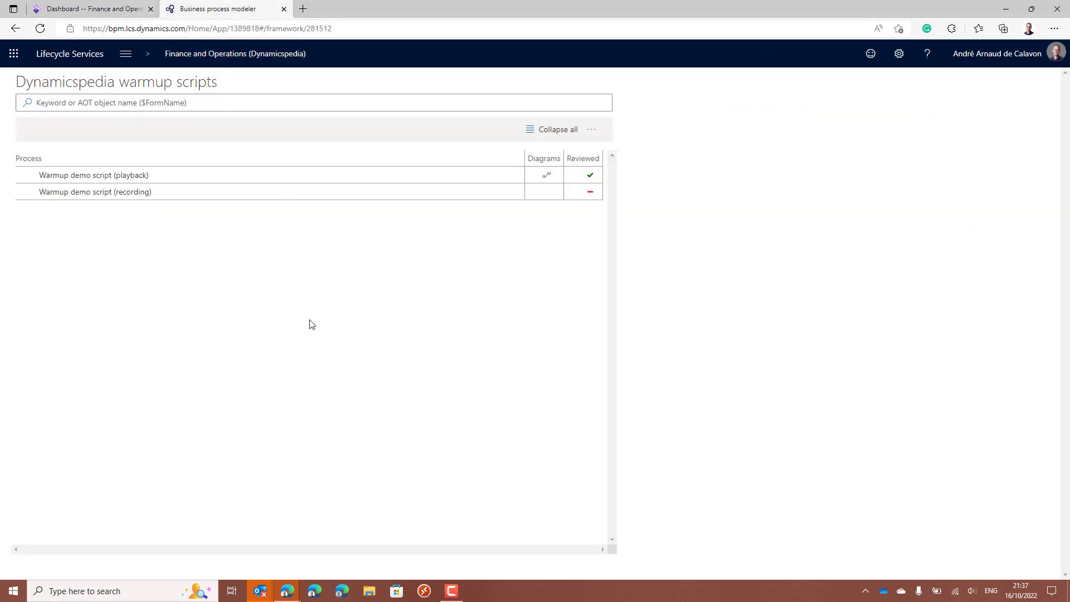
{"action": "key", "text": "F5"}
- Download the recording as Warmup sript.axtr and return Task recorder to its main menu
{"action": "left_click", "coordinate": [75, 9]}
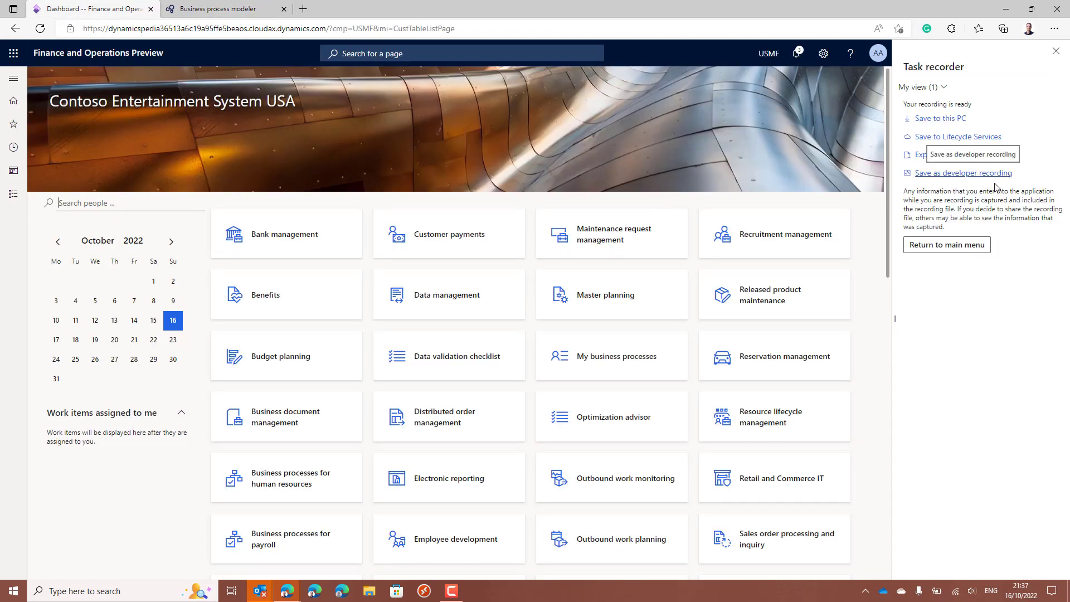
{"action": "left_click", "coordinate": [974, 257]}
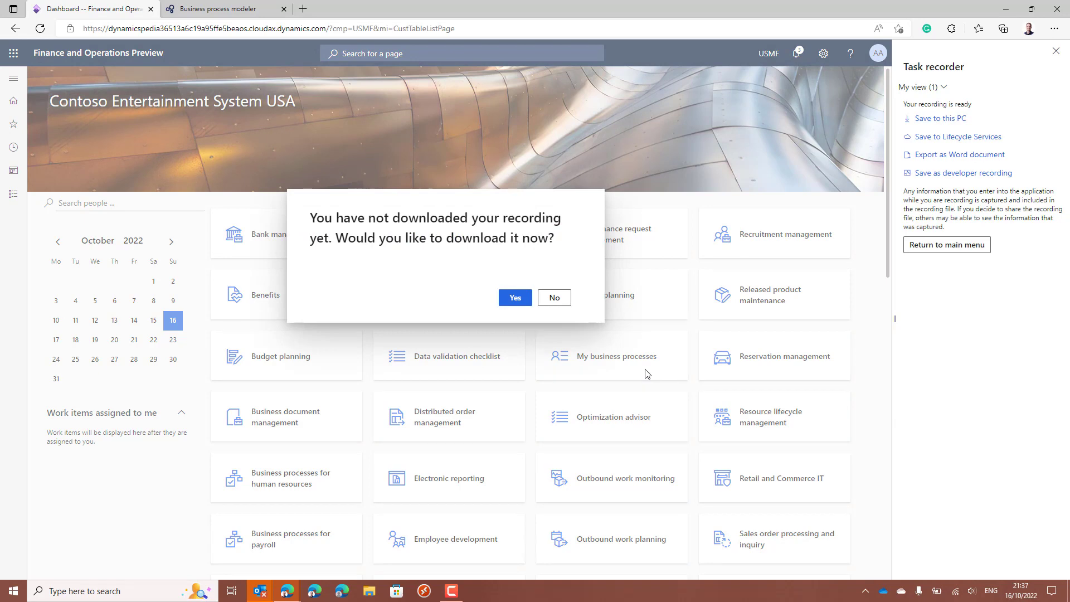
{"action": "key", "text": "Return"}
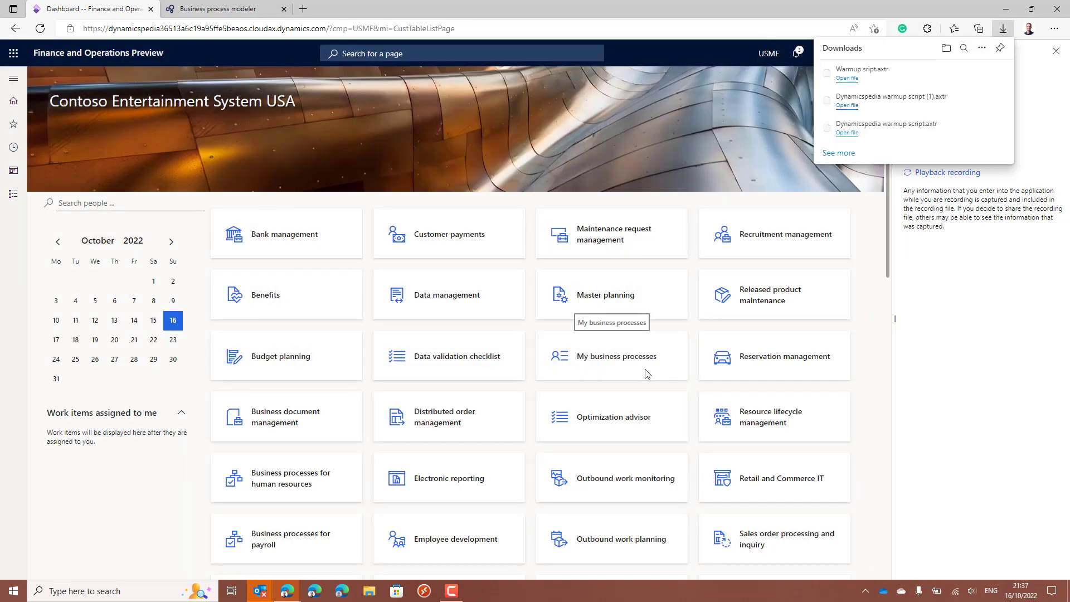
{"action": "left_click", "coordinate": [1048, 90]}
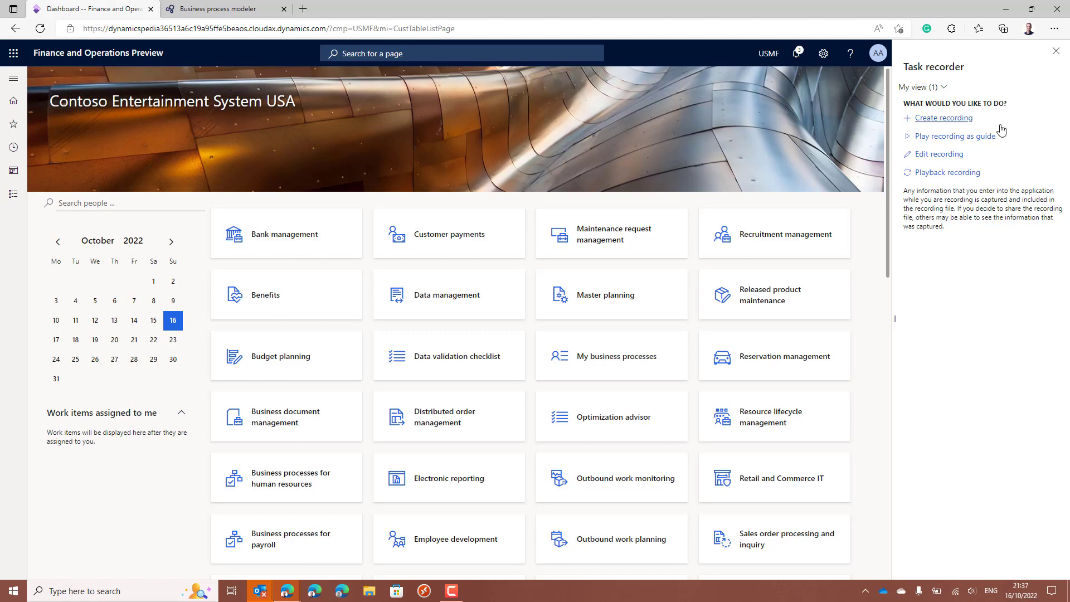
- Load the Warmup demo script (playback) recording from the Lifecycle Services library for playback
{"action": "left_click", "coordinate": [940, 174]}
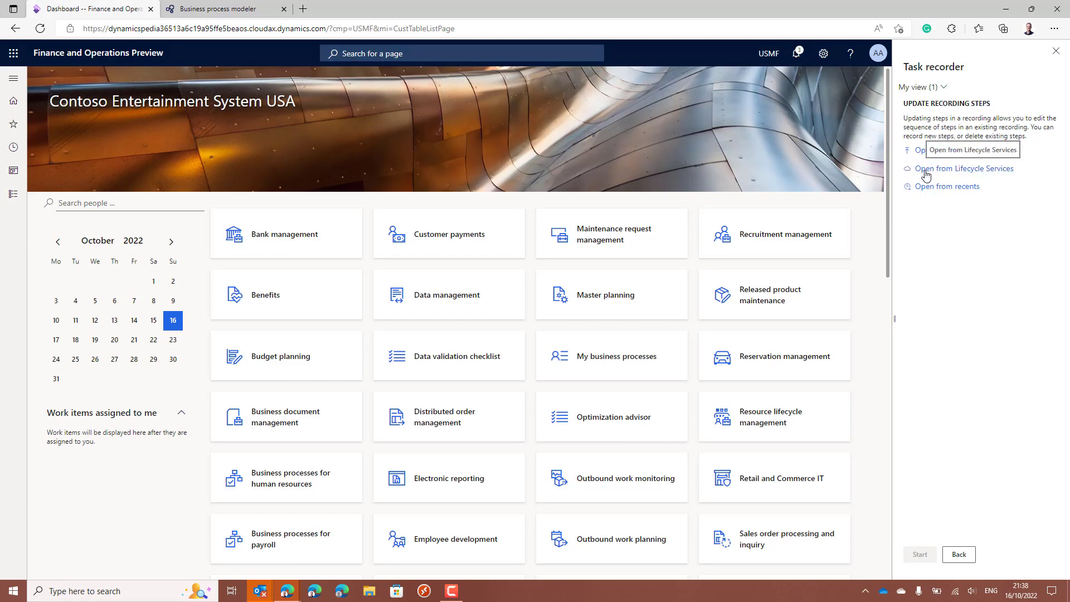
{"action": "left_click", "coordinate": [927, 170]}
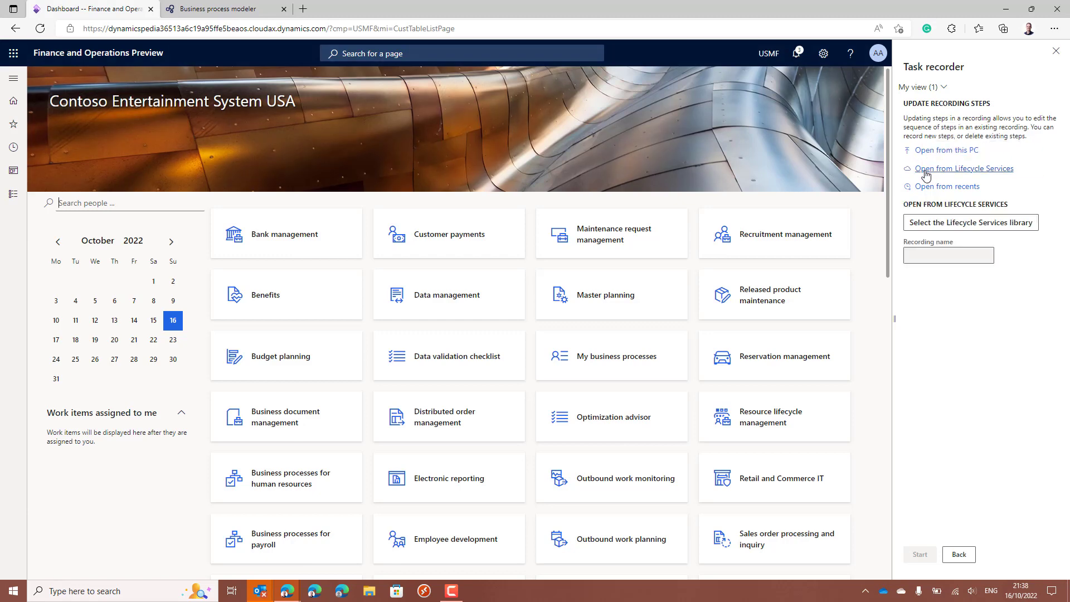
{"action": "left_click", "coordinate": [959, 224]}
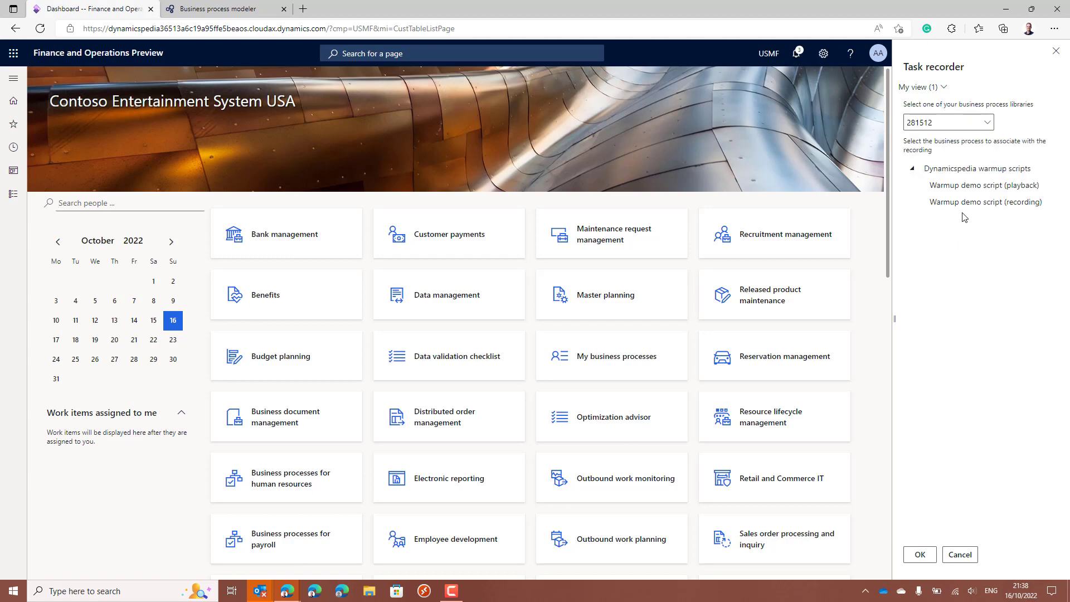
{"action": "left_click", "coordinate": [961, 192]}
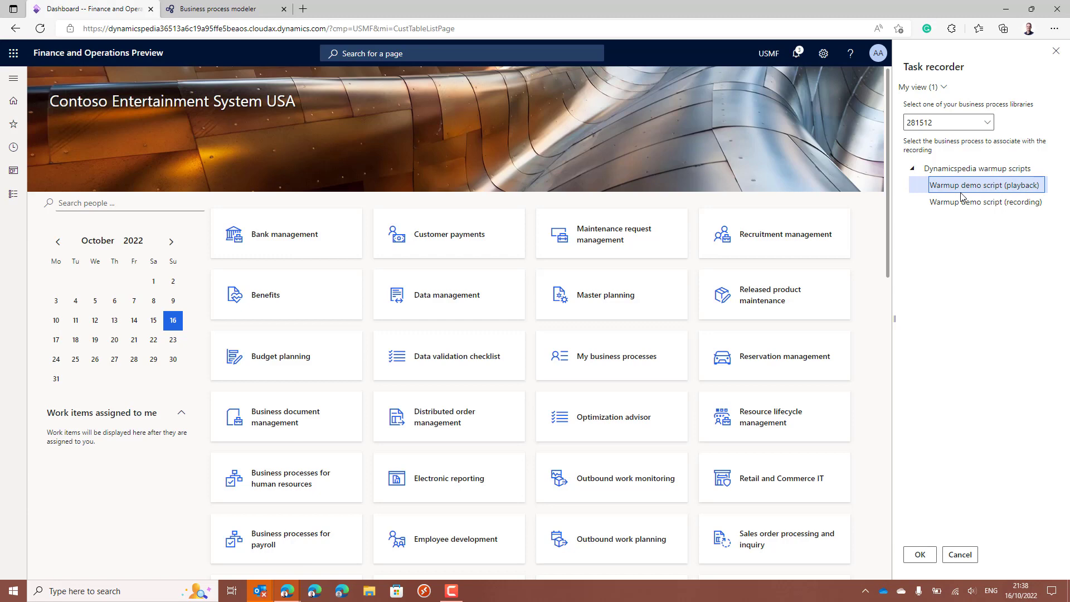
{"action": "left_click", "coordinate": [920, 555]}
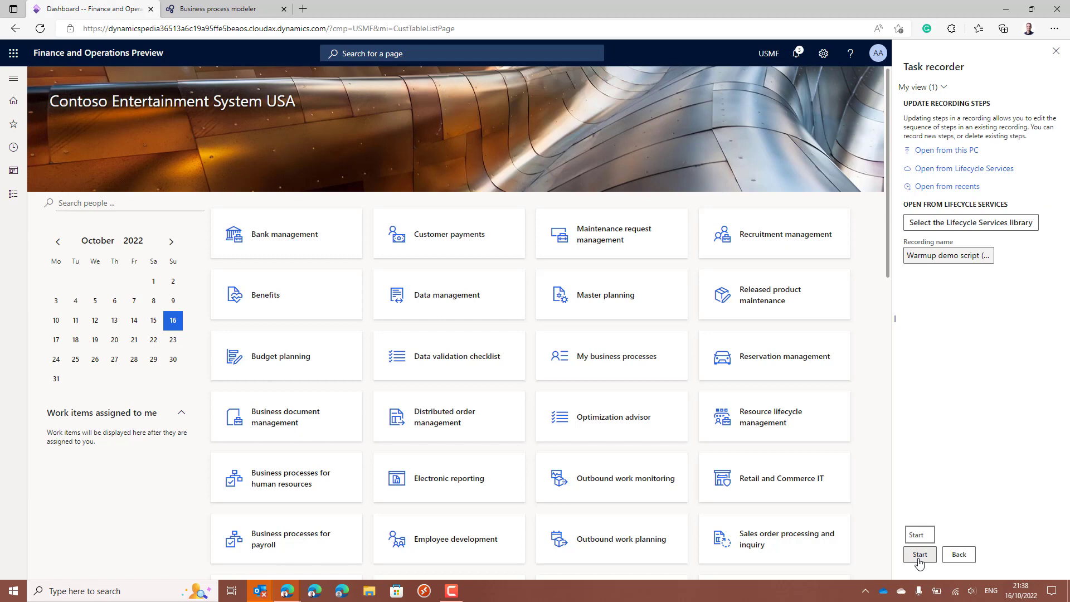
- Start the loaded recording and play back all 18 pending steps
{"action": "left_click", "coordinate": [919, 554]}
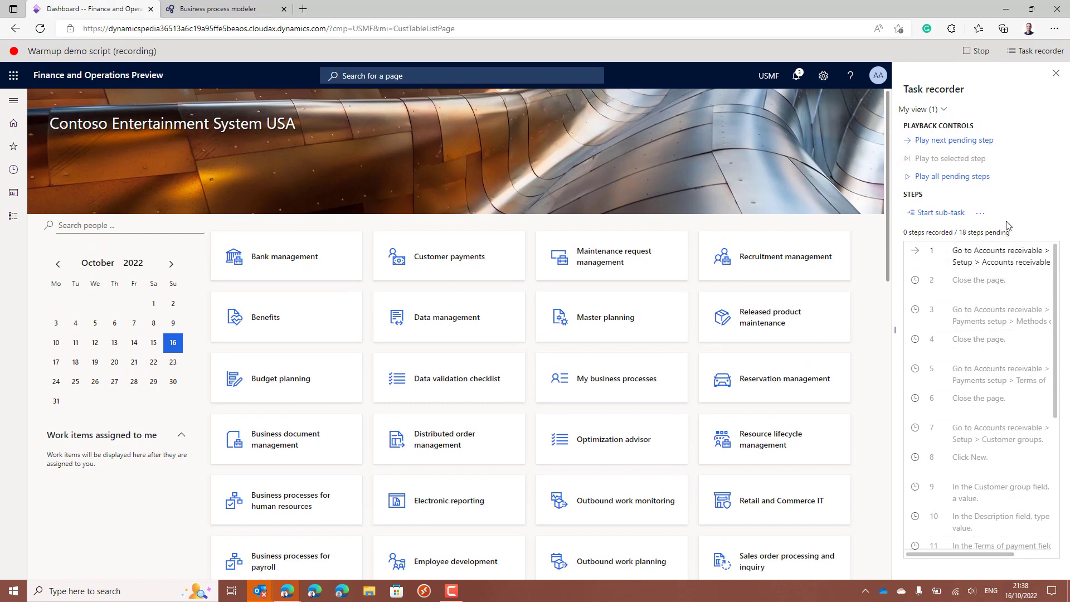
{"action": "left_click", "coordinate": [968, 177]}
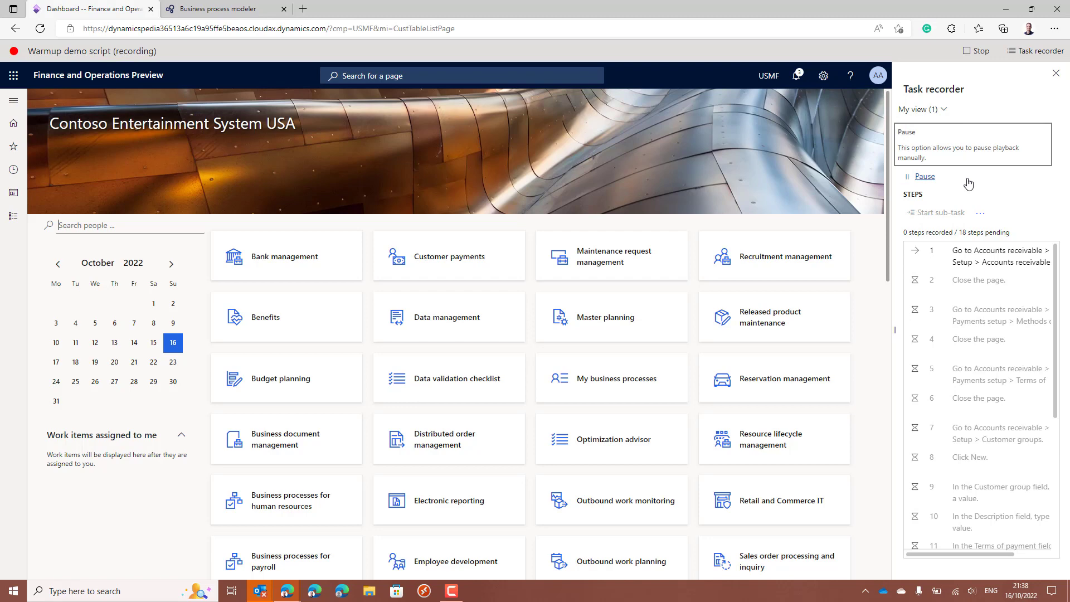